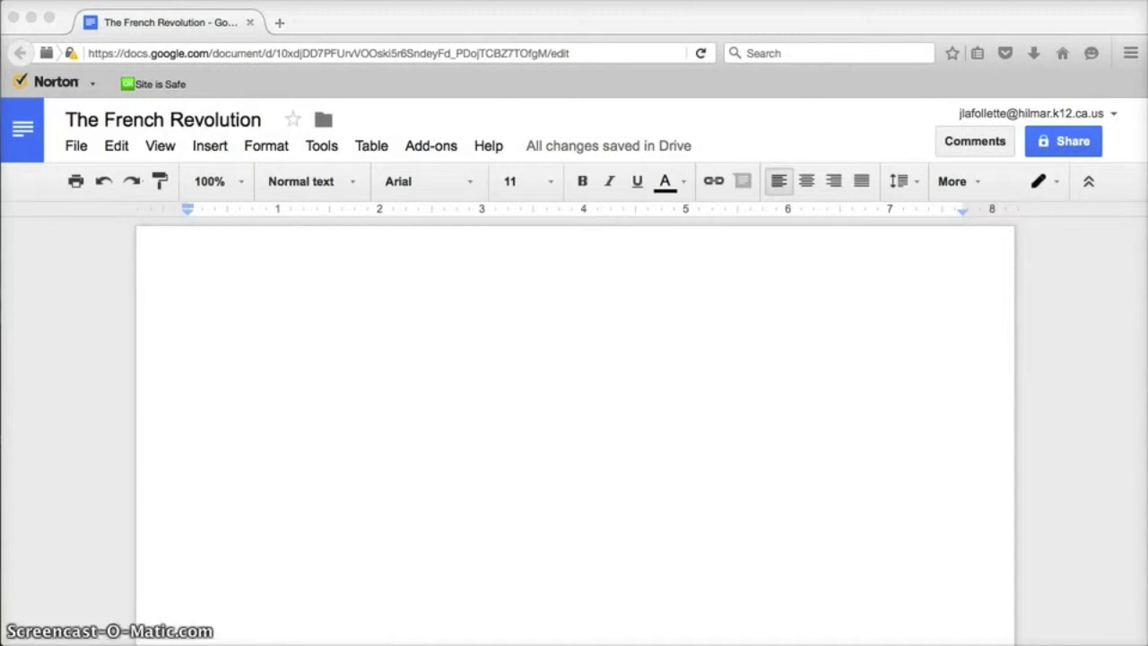
Open the Research tool beside the document with its image filter and citation settings shown
click(325, 146)
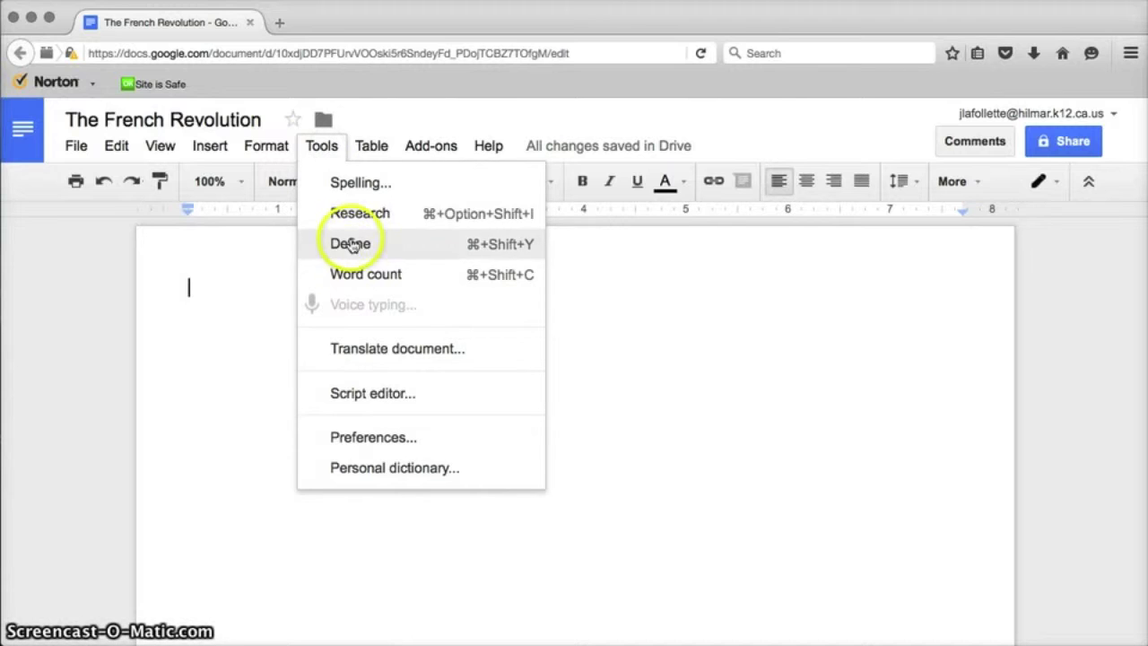
click(351, 217)
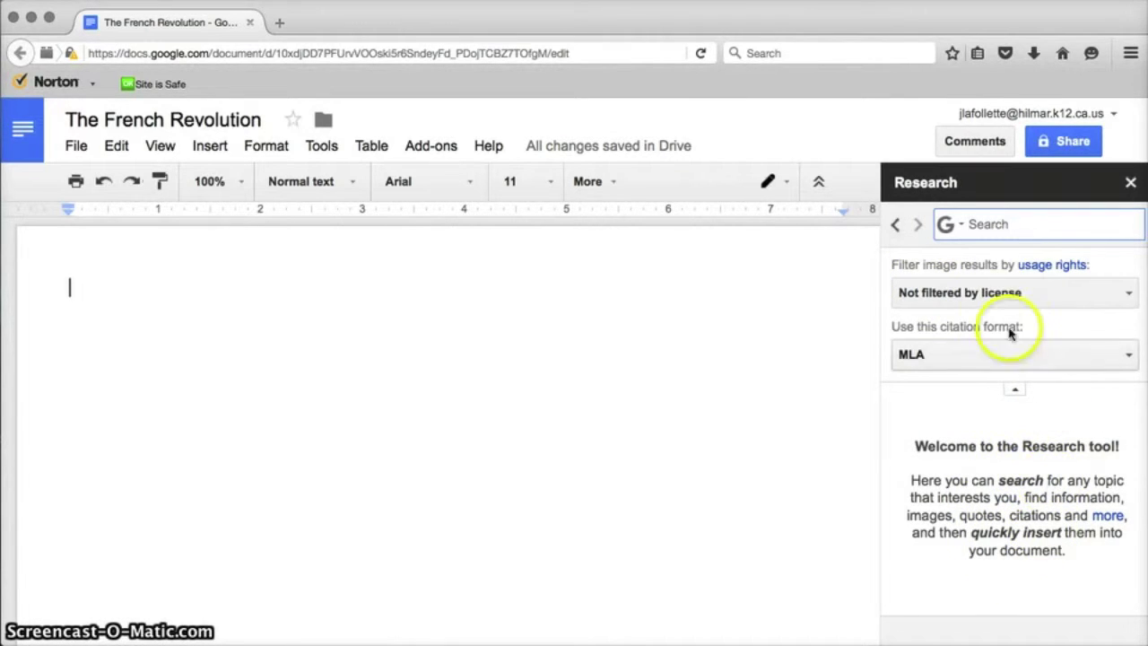
click(1014, 389)
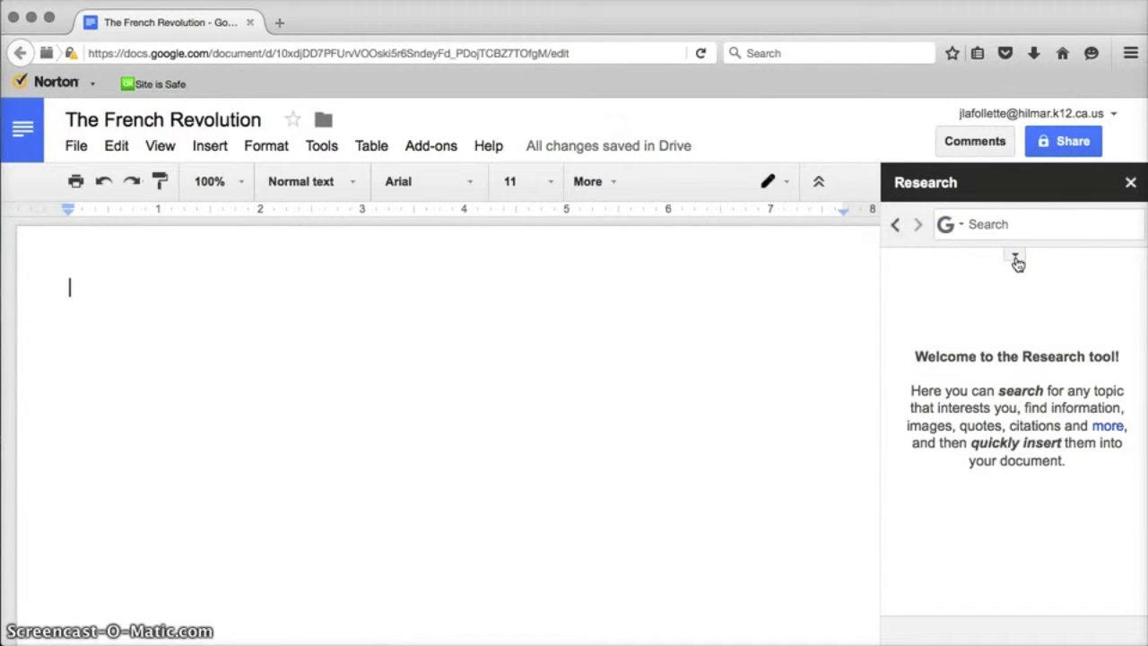
click(1016, 260)
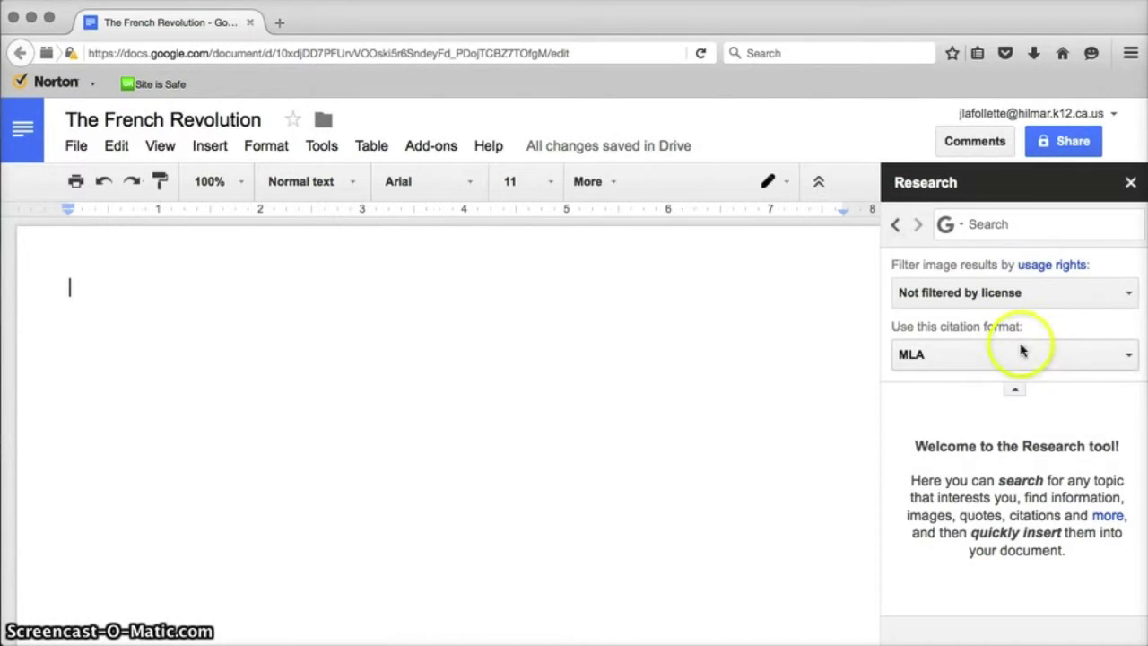
Review the image usage-rights filter and citation format options, keeping Not filtered by license and MLA
click(1034, 291)
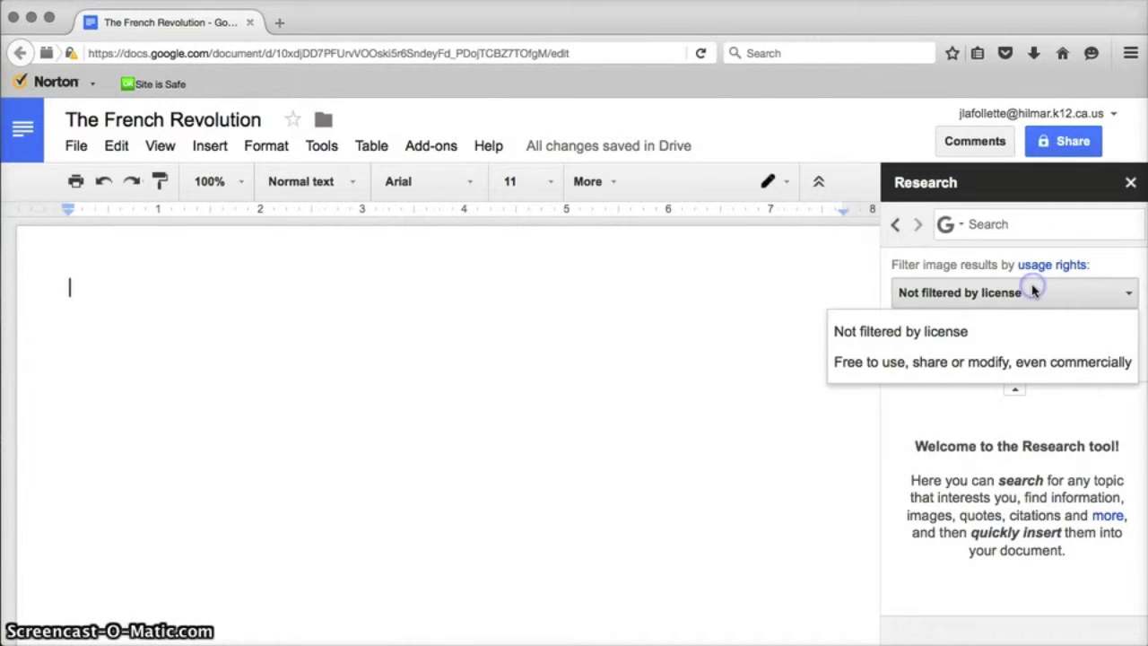
click(1030, 340)
click(1019, 356)
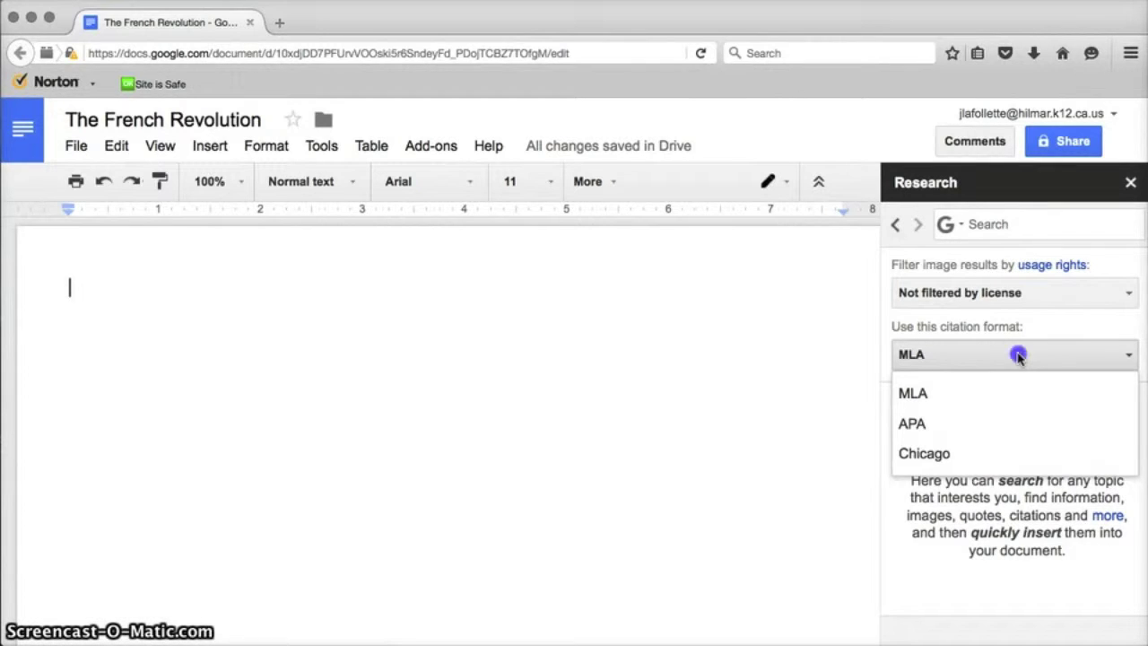
click(1020, 356)
click(419, 487)
scroll(418, 487, down, 3)
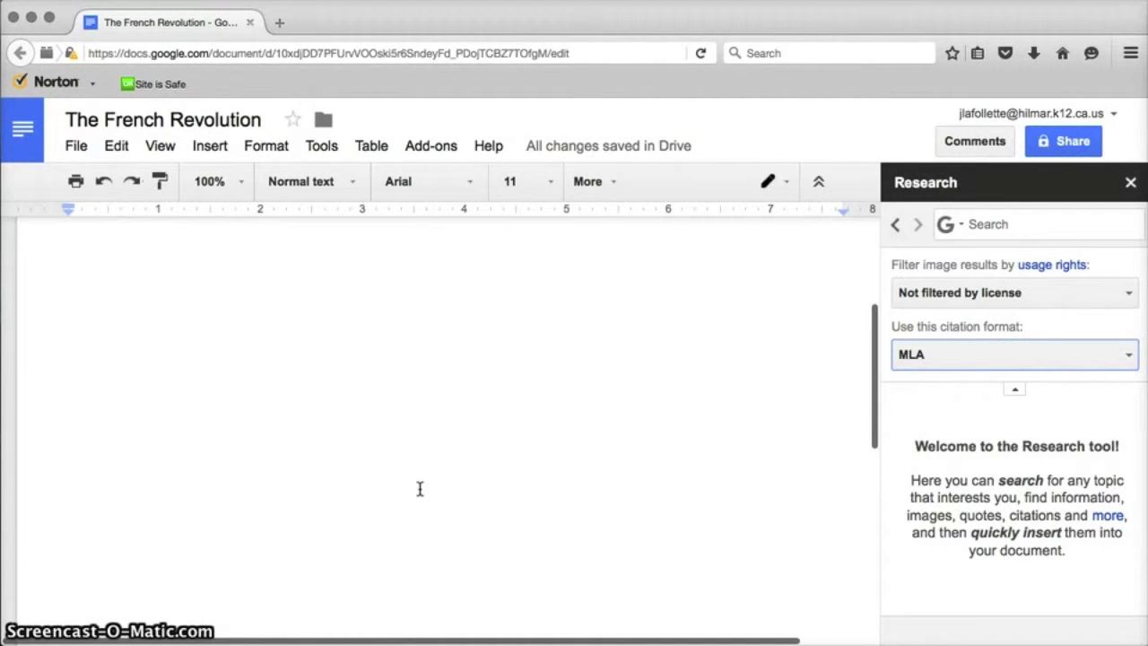
scroll(420, 488, down, 5)
scroll(420, 488, up, 10)
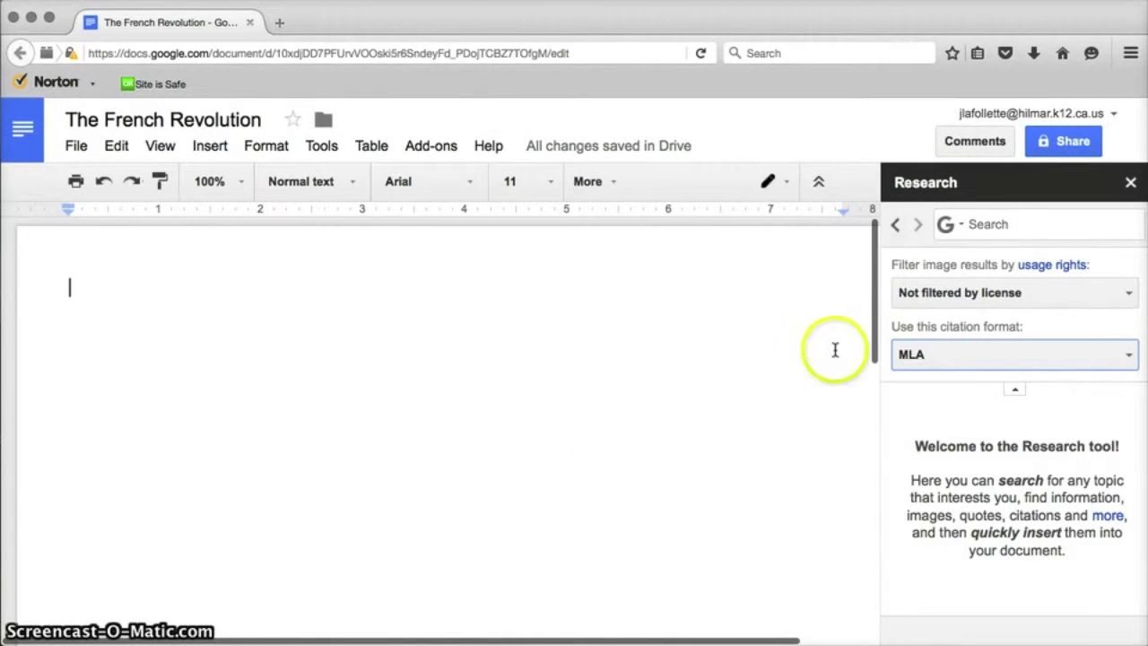
Search everything in the Research tool for "the french revolution"
click(1008, 221)
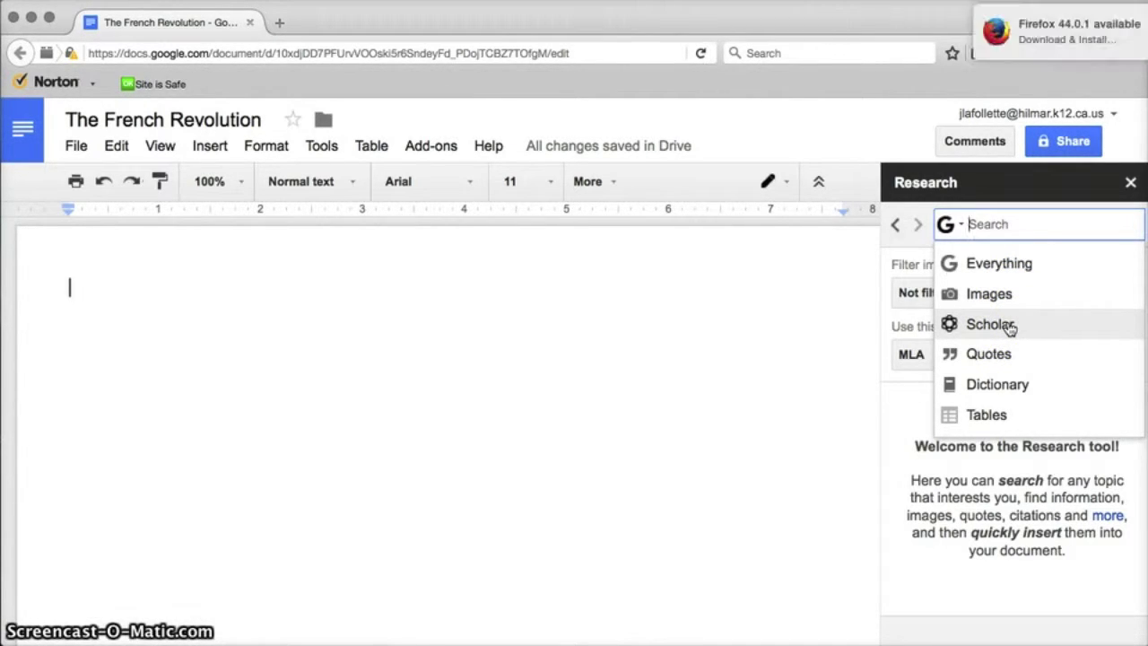
click(999, 225)
text(the french revoluti)
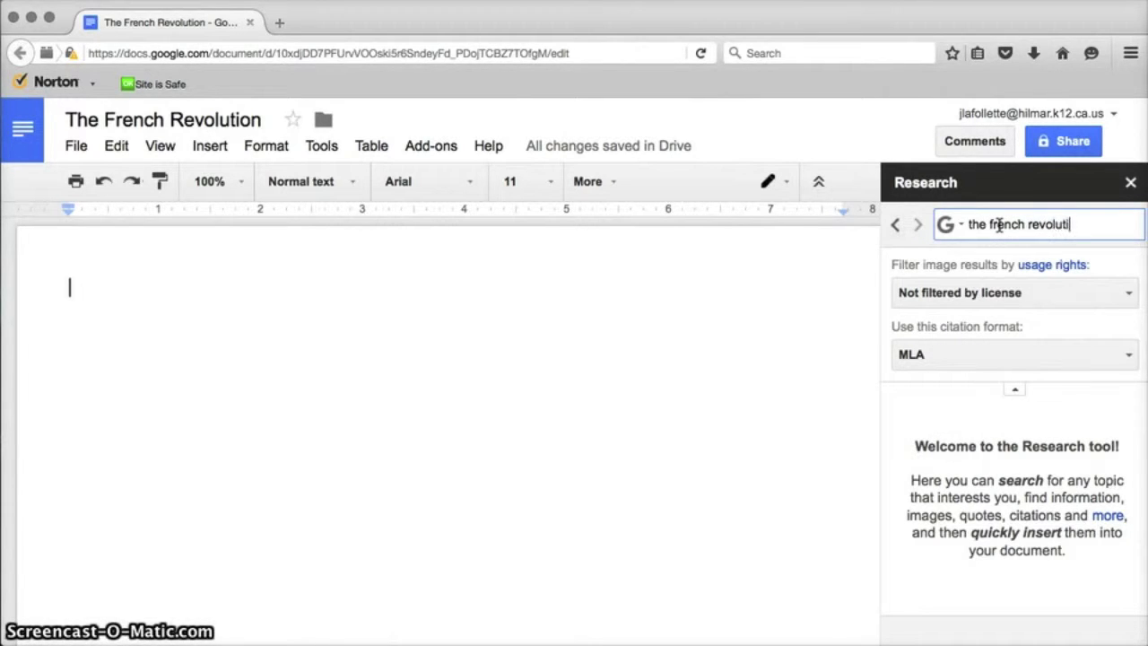
text(on)
key(Return)
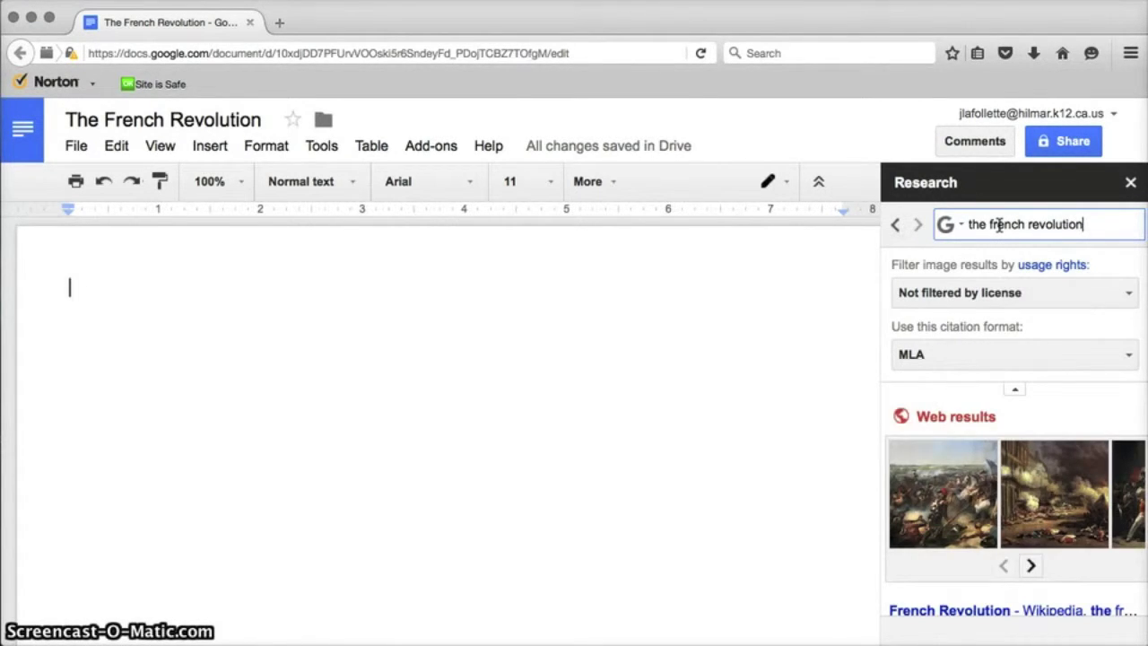
key(Return)
Hide the research settings and open the French Revolution article from the Britannica.com web result
scroll(1051, 436, down, 5)
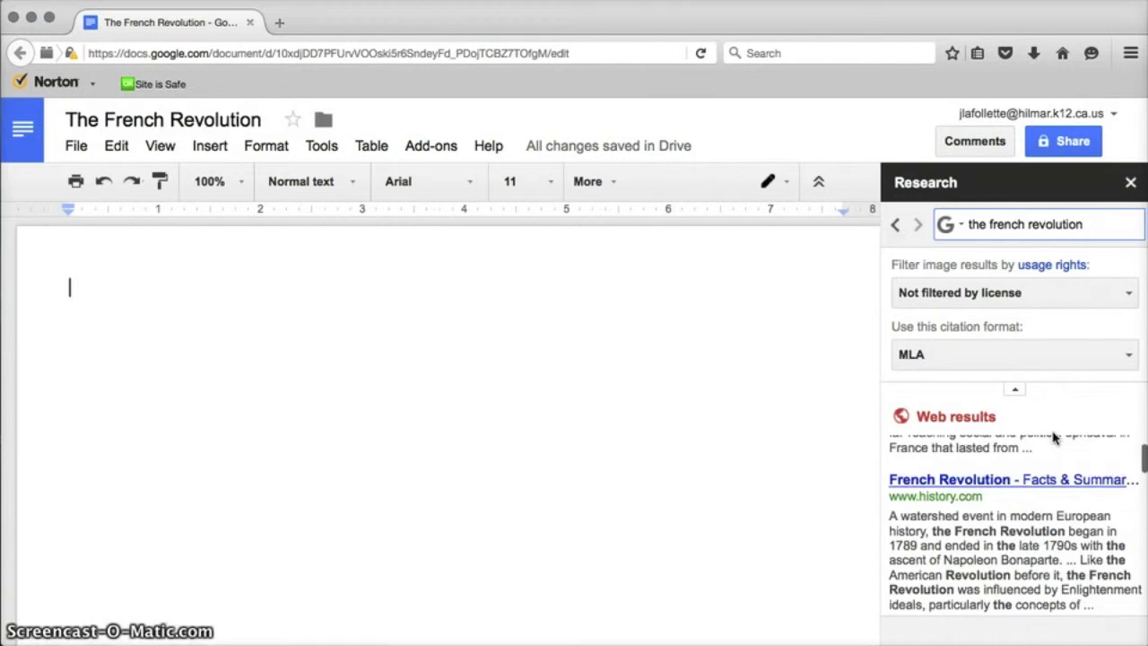
click(1014, 388)
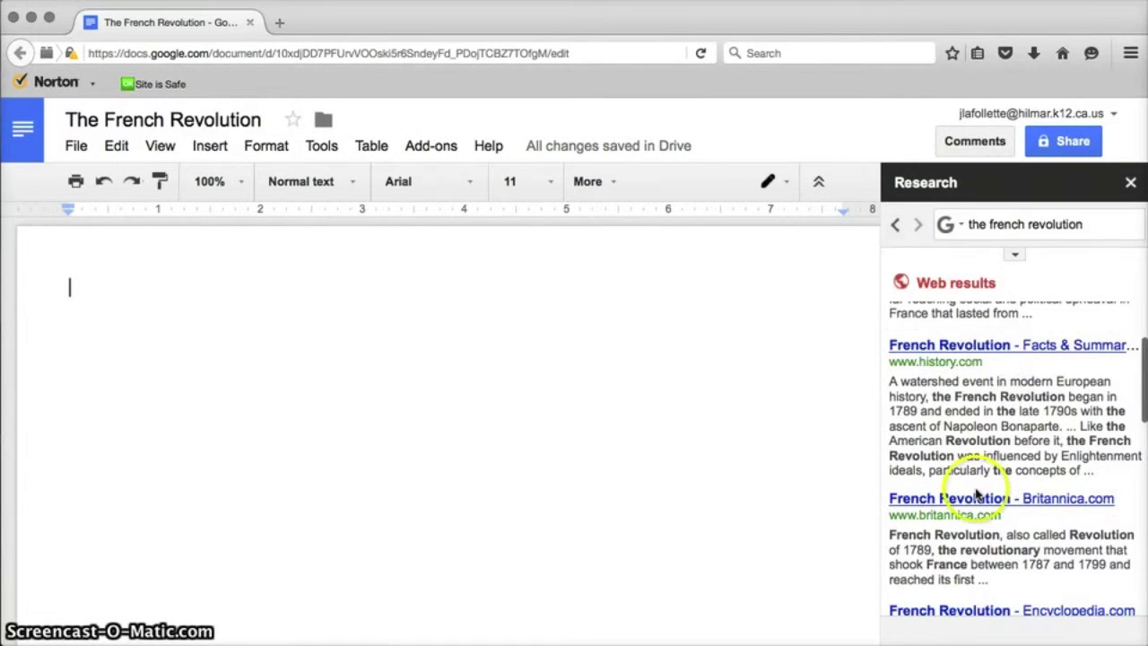
scroll(978, 494, down, 3)
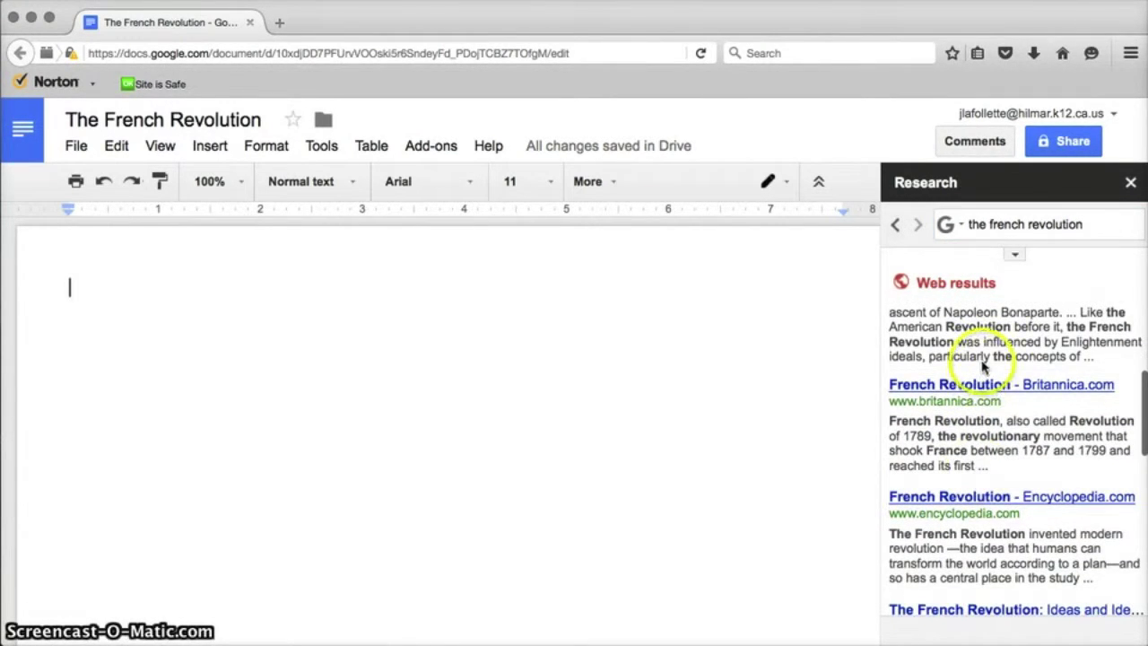
mouse_move(984, 388)
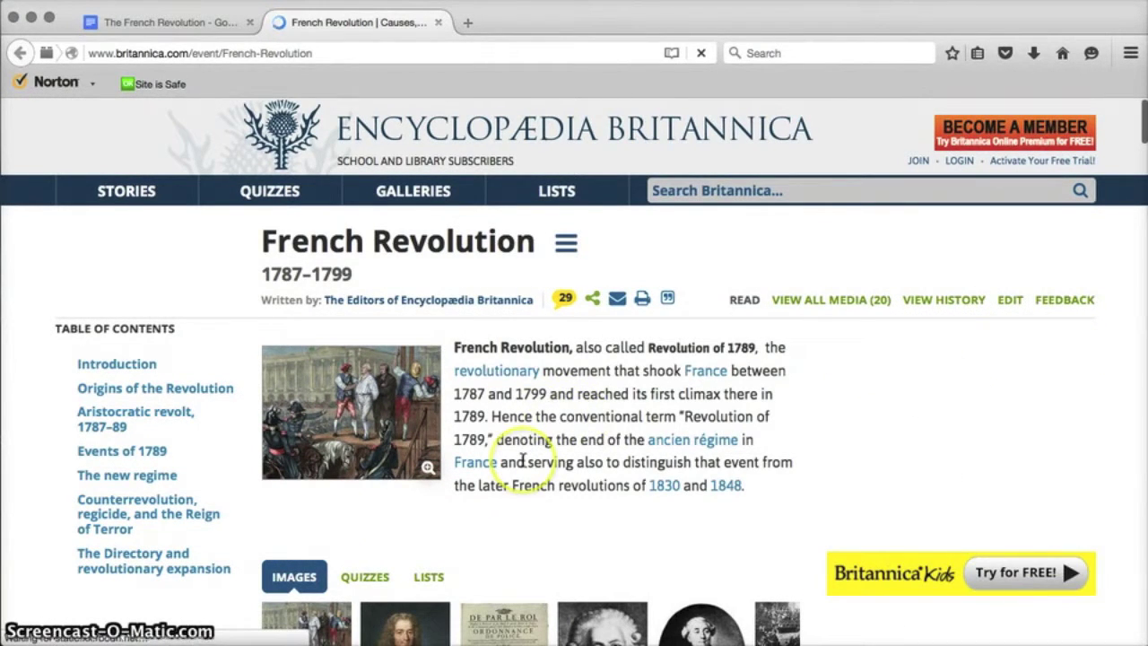
Copy the article's sentence "The first of the general causes was the social structure of the West." into the document
scroll(523, 459, down, 2)
scroll(523, 459, down, 5)
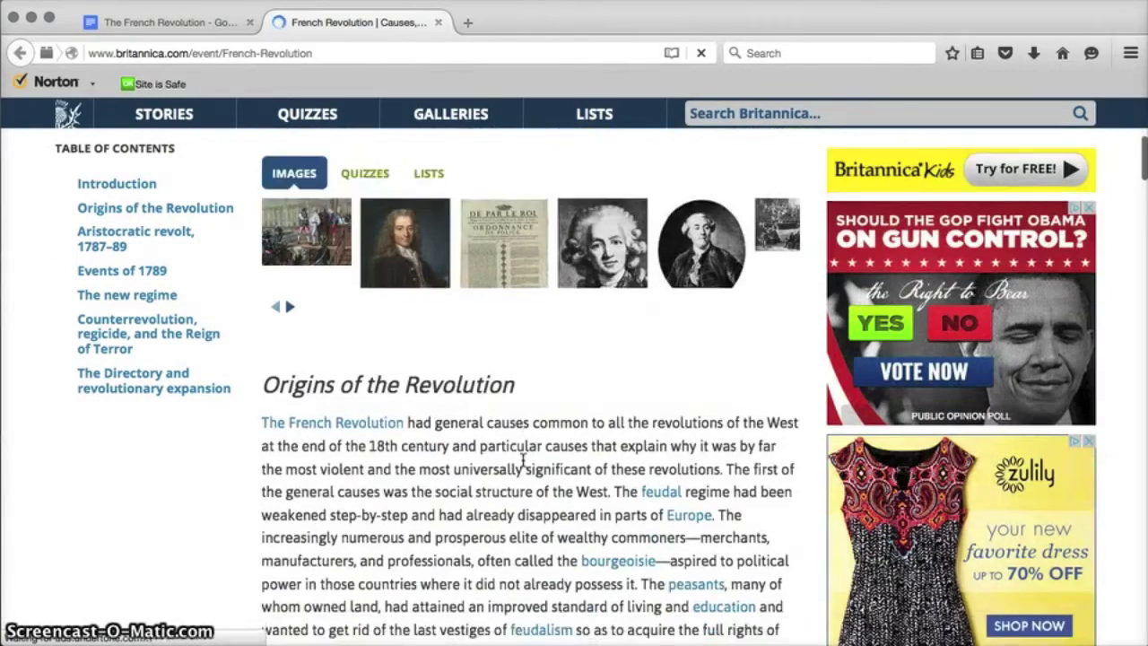
scroll(523, 460, down, 3)
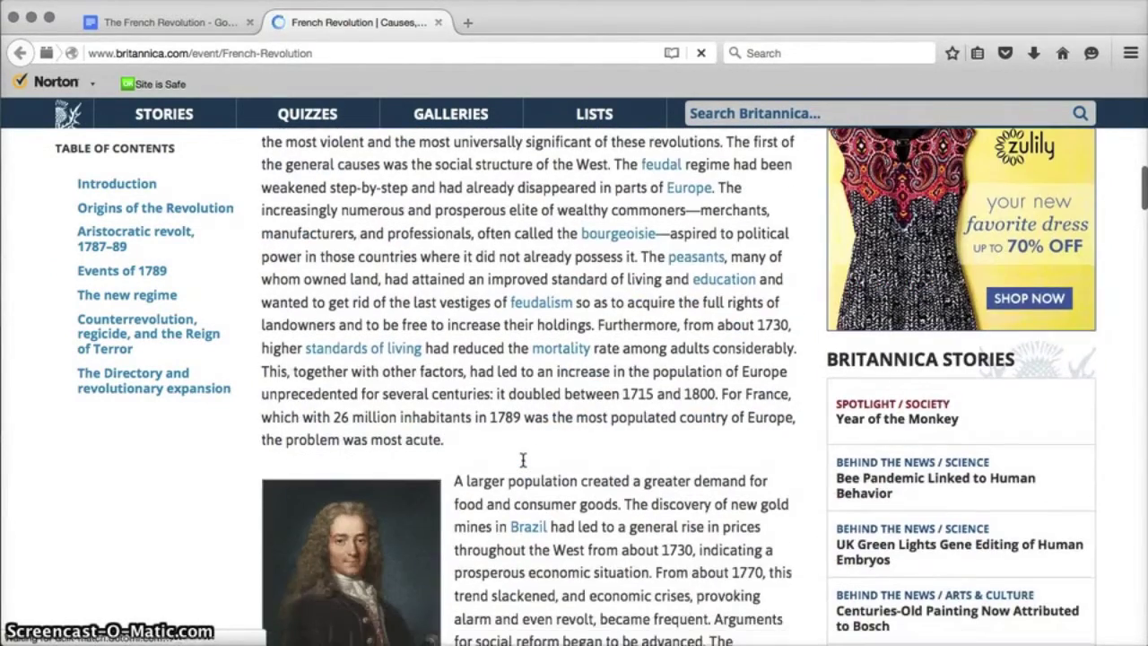
scroll(523, 459, up, 2)
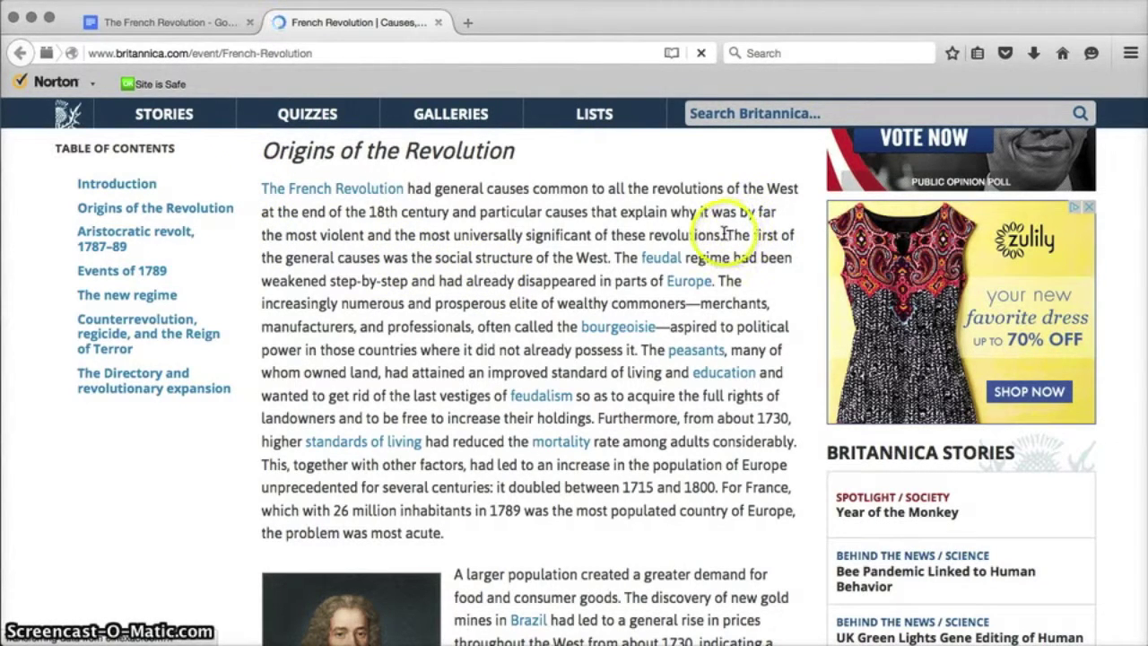
drag(727, 235, 615, 281)
key(ctrl+Tab)
text(The first of the general causes was the social structure of the West.)
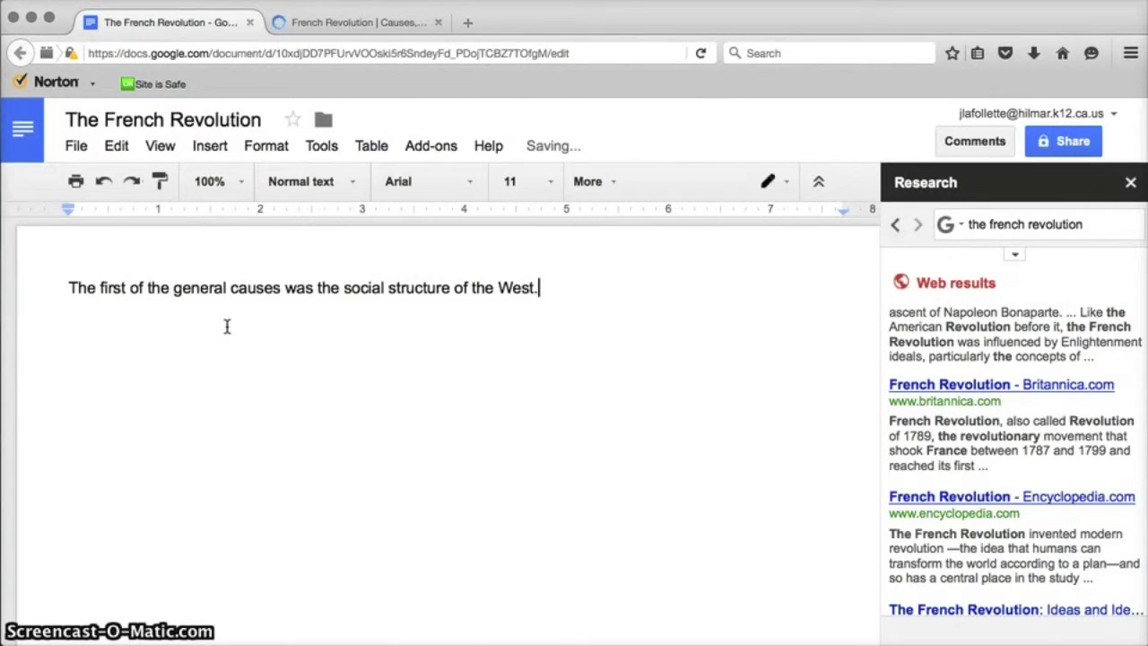
Show the citation settings and cite the Britannica.com result in MLA format at the end of the sentence
mouse_move(979, 393)
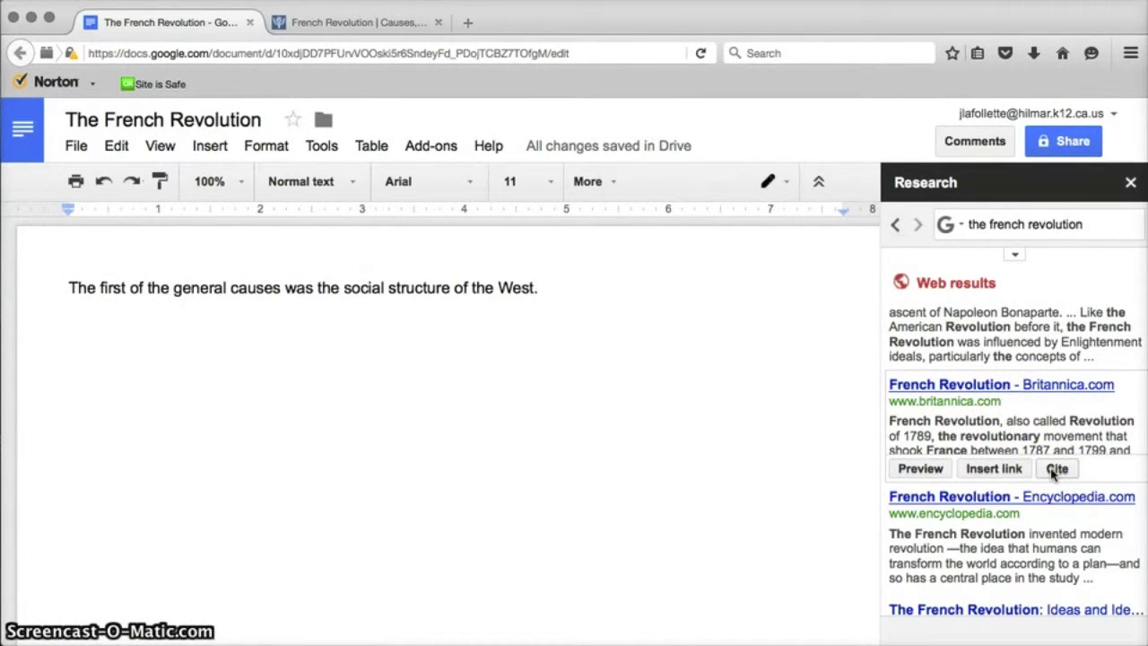
click(1014, 256)
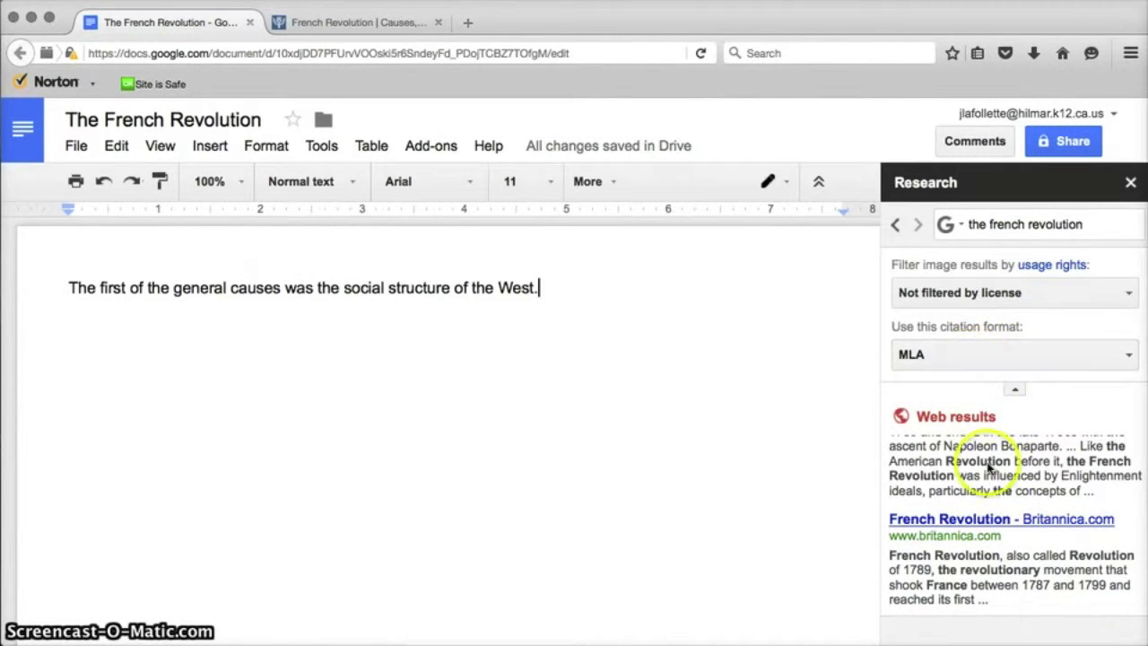
scroll(987, 467, down, 2)
scroll(987, 468, down, 1)
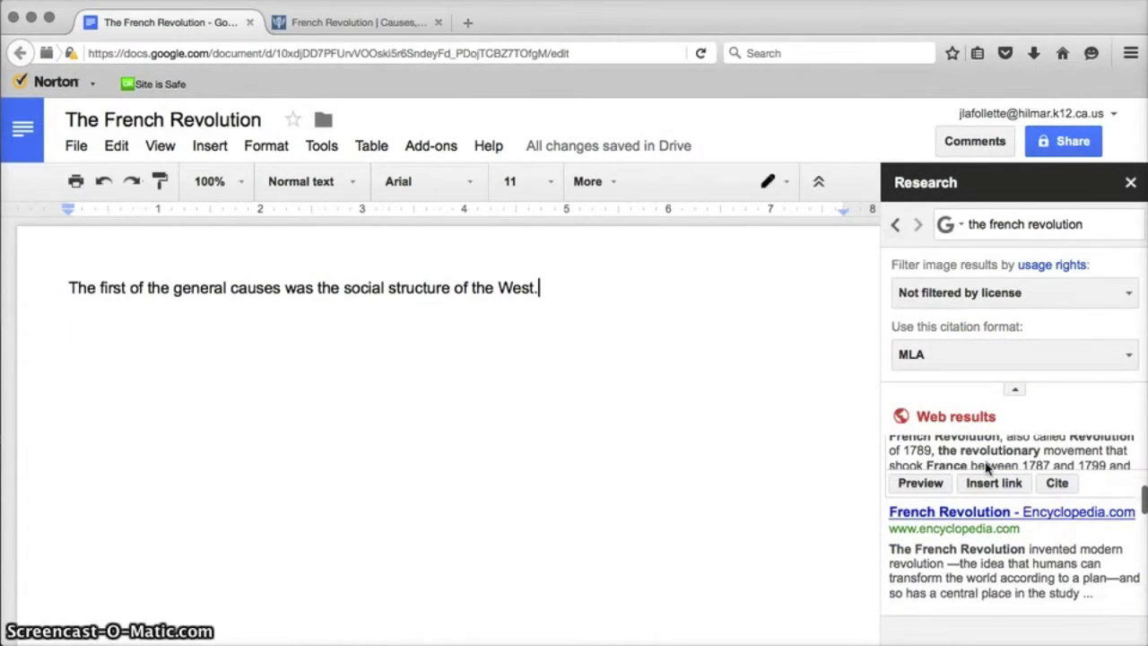
scroll(987, 467, up, 2)
scroll(987, 468, down, 1)
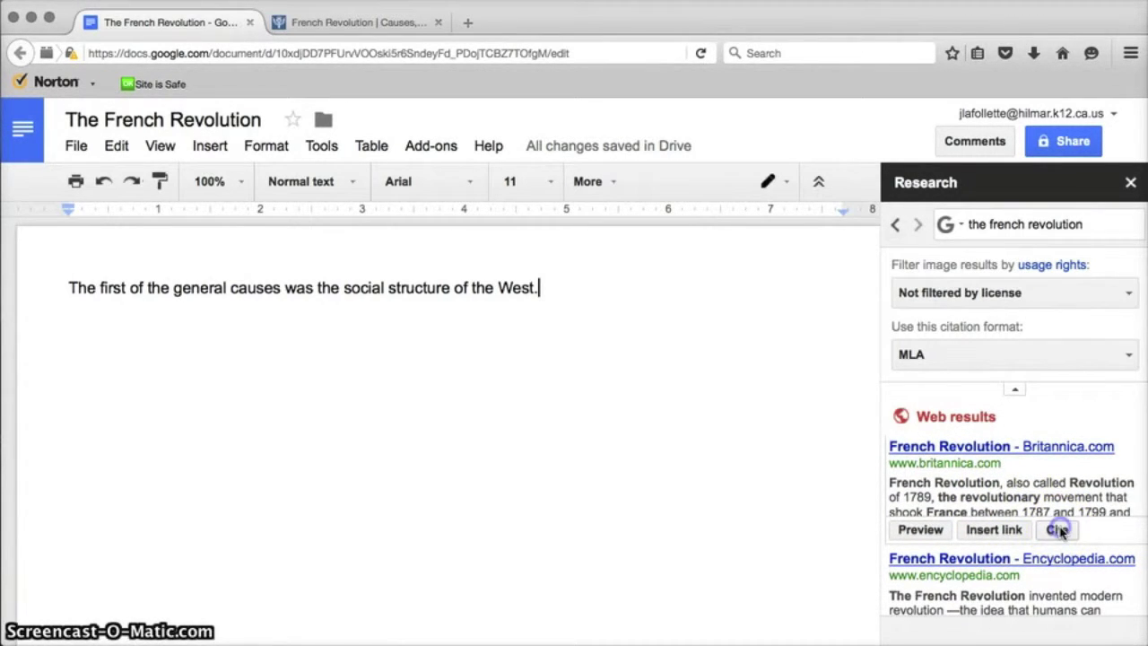
click(1057, 530)
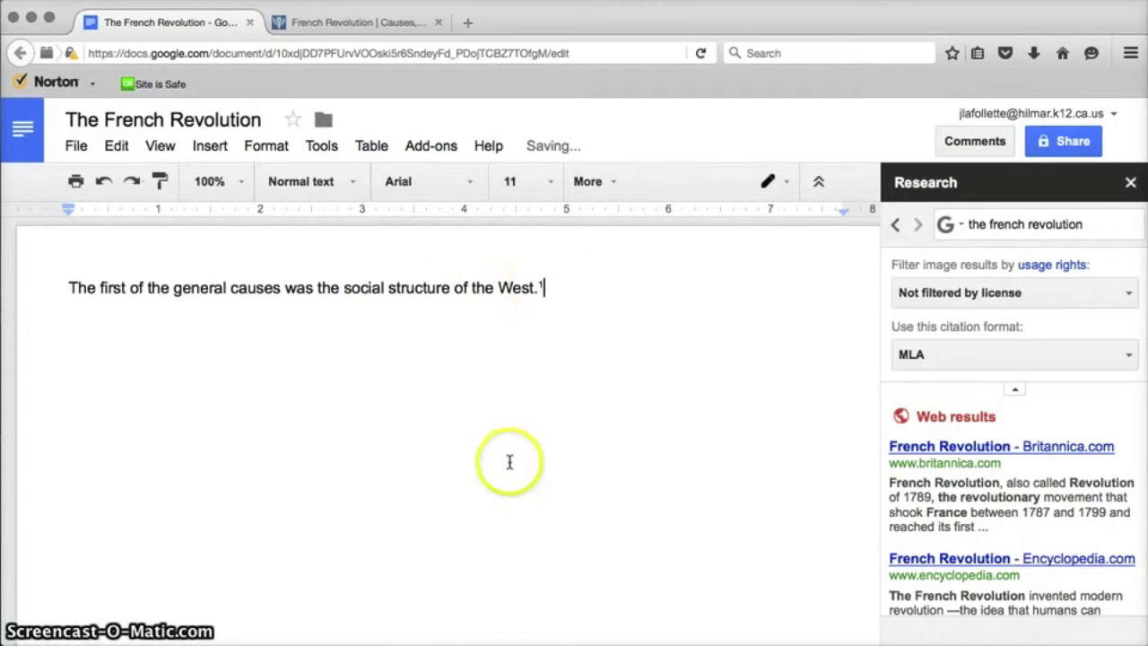
Examine the Britannica.com citation in the footnote at the foot of the page, and return to the sentence
scroll(511, 464, down, 5)
scroll(509, 462, down, 5)
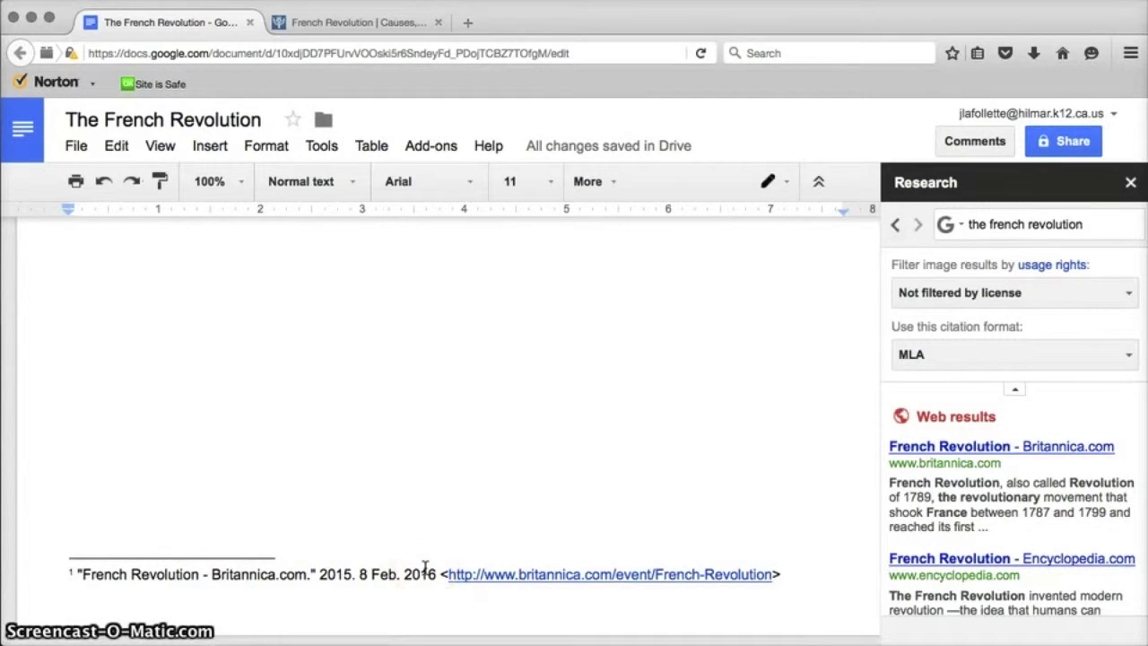
click(421, 436)
scroll(420, 437, up, 5)
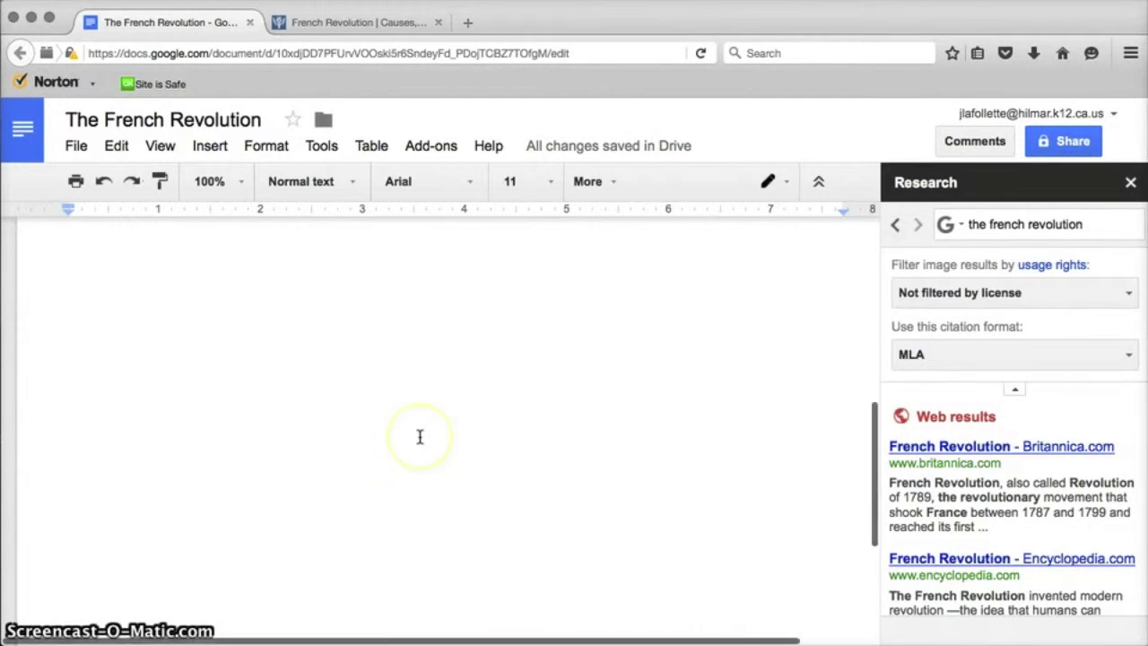
scroll(419, 437, up, 2)
click(492, 351)
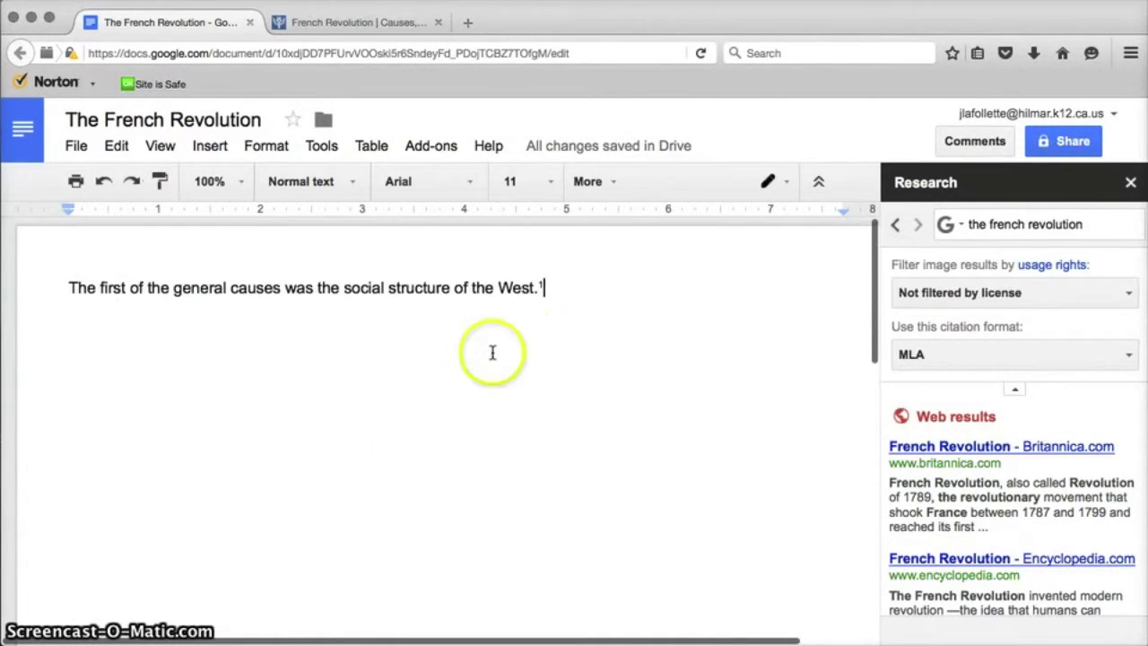
Remove the period before the footnote mark and add the in-text citation "(author pg.)." after it
click(569, 302)
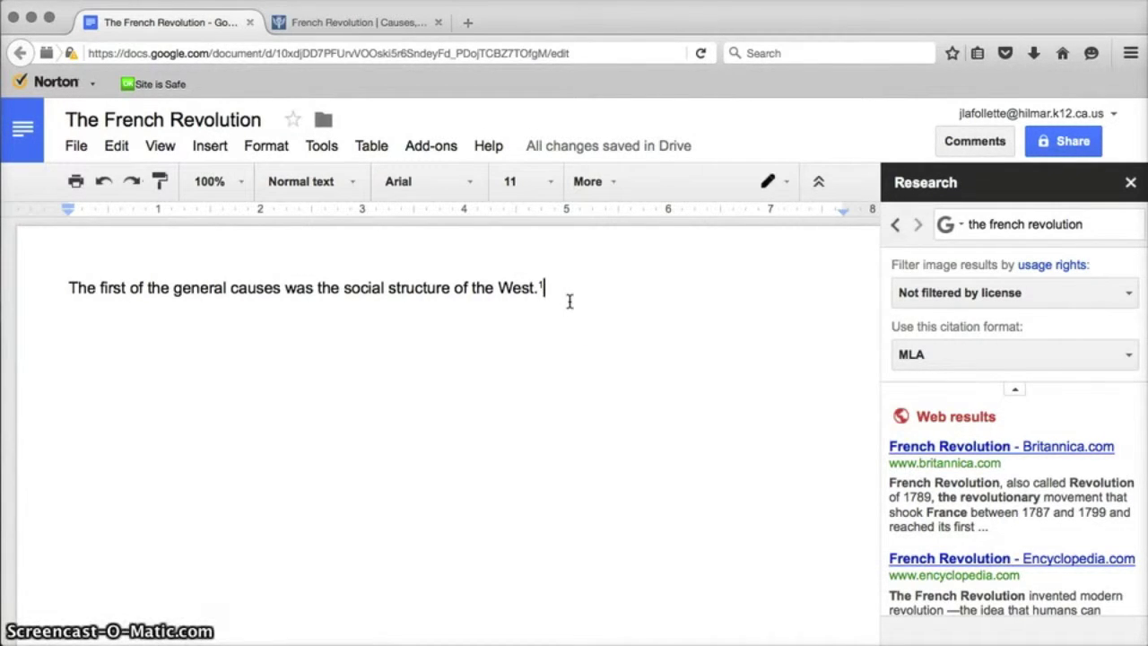
double_click(542, 286)
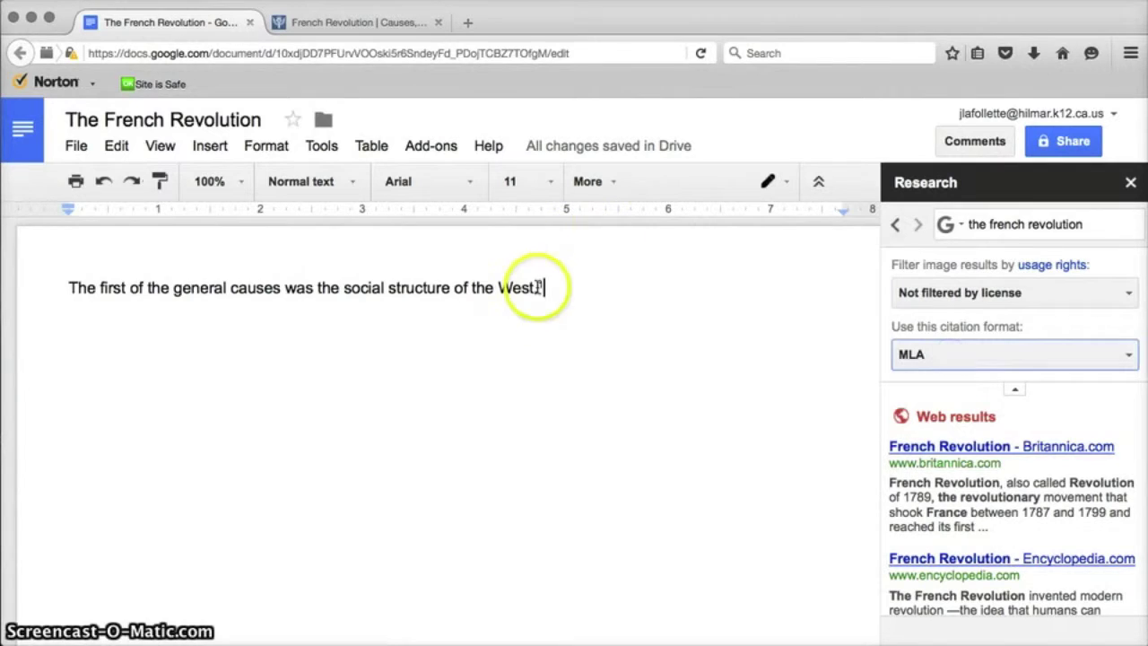
click(634, 288)
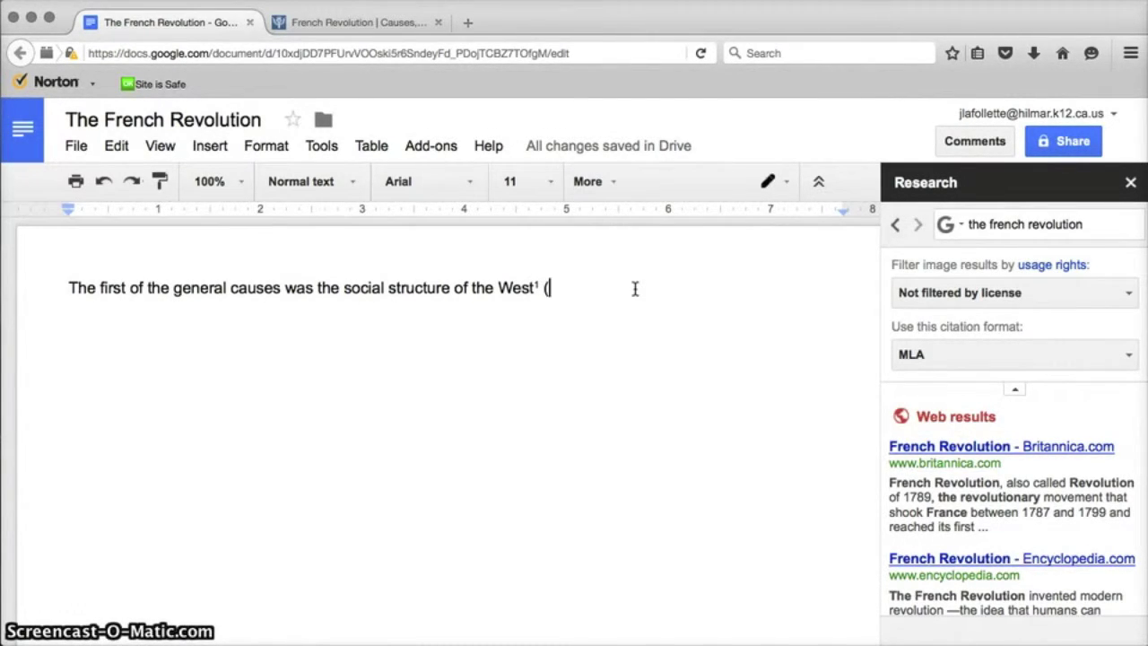
text(author pg)
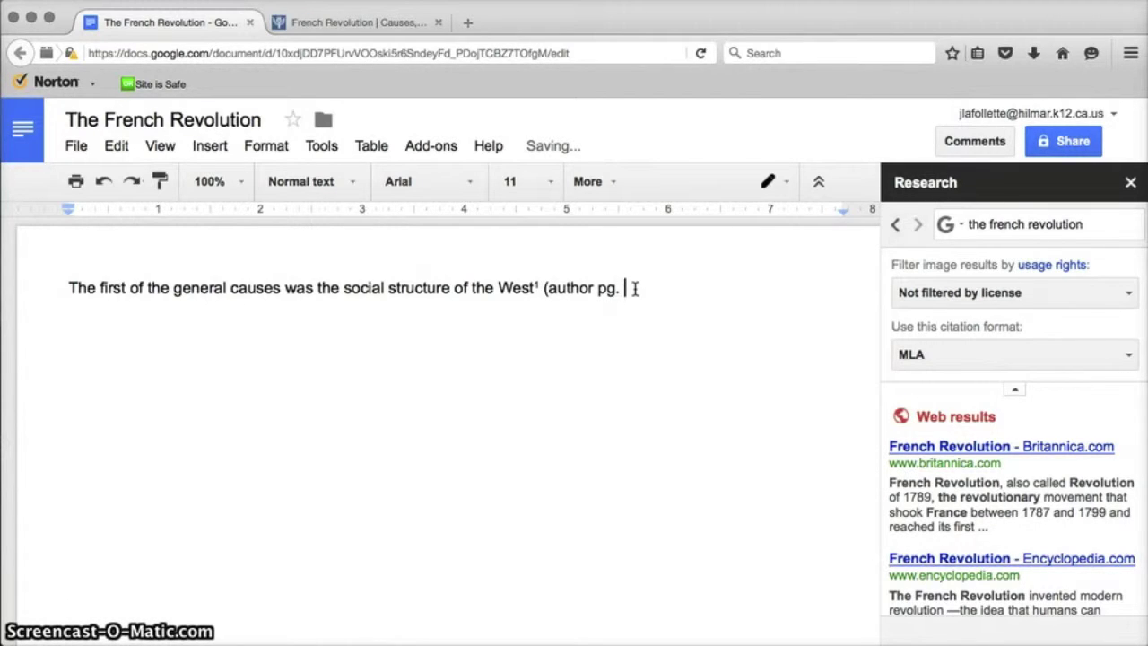
text(.)
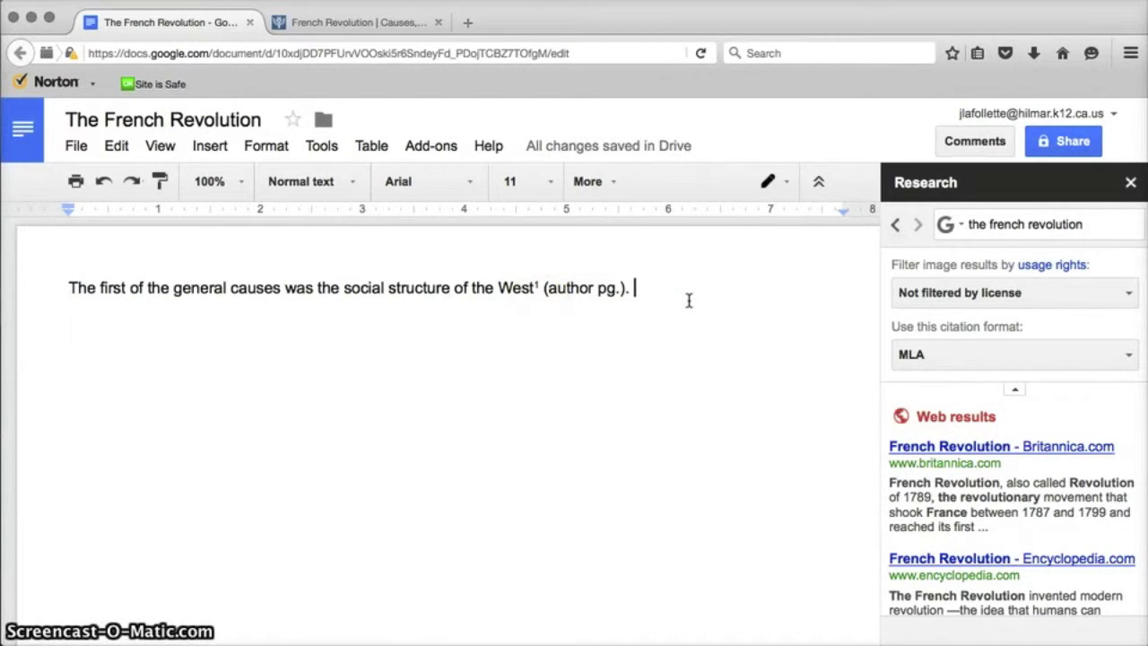
Switch the Research search for "the french revolution" to Images and browse the pictures
click(946, 226)
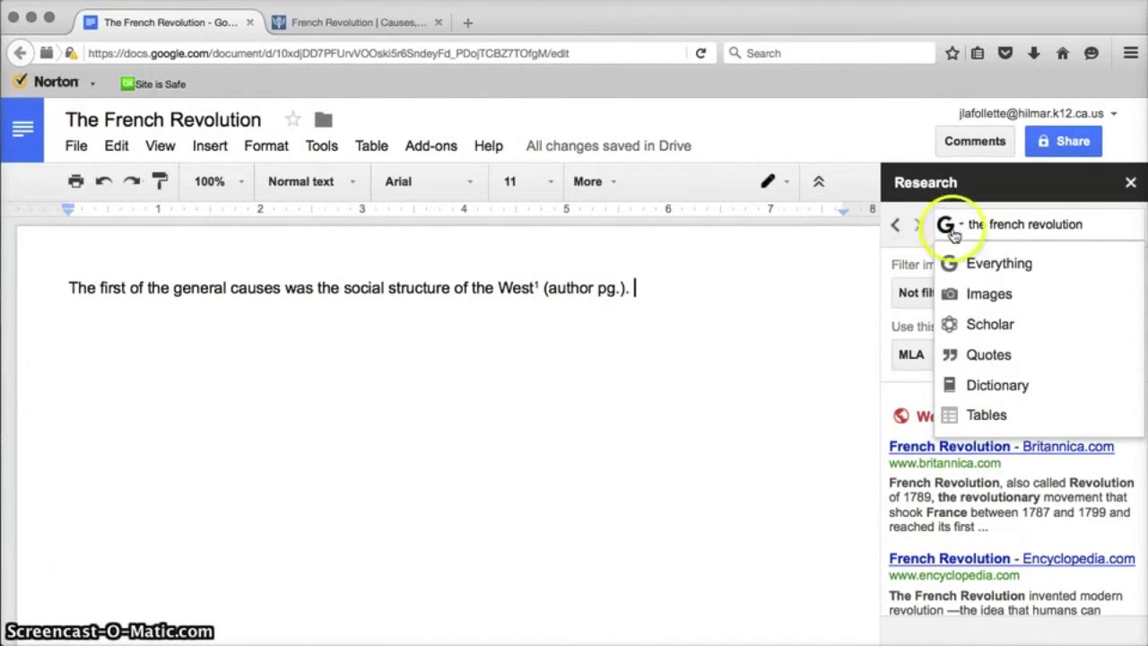
click(978, 295)
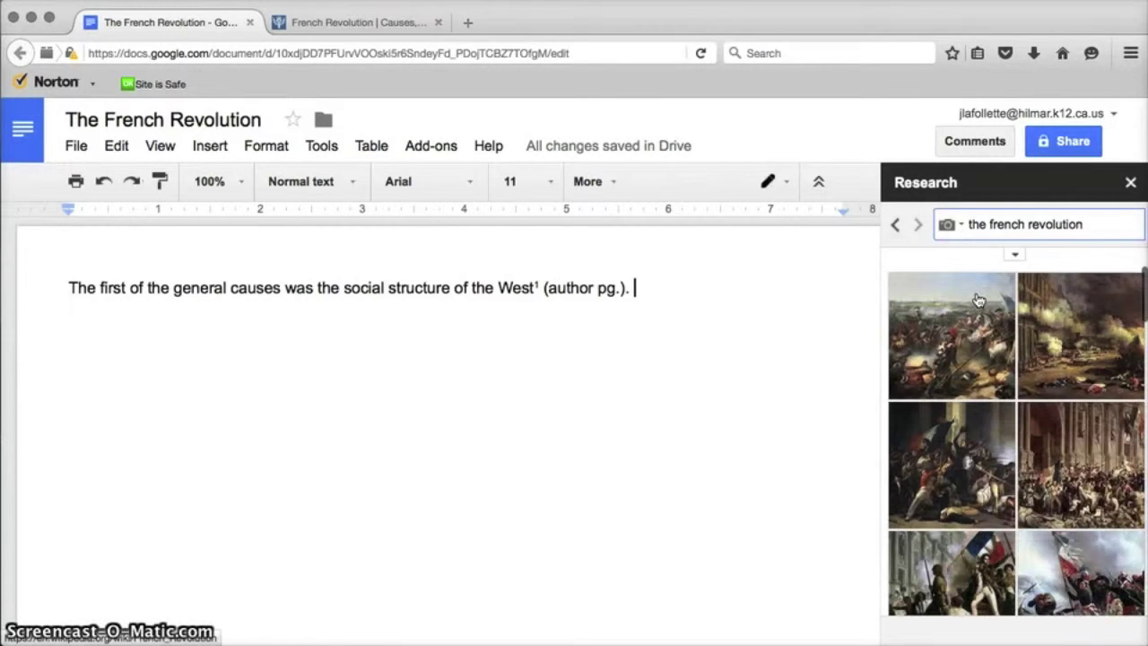
scroll(978, 431, down, 3)
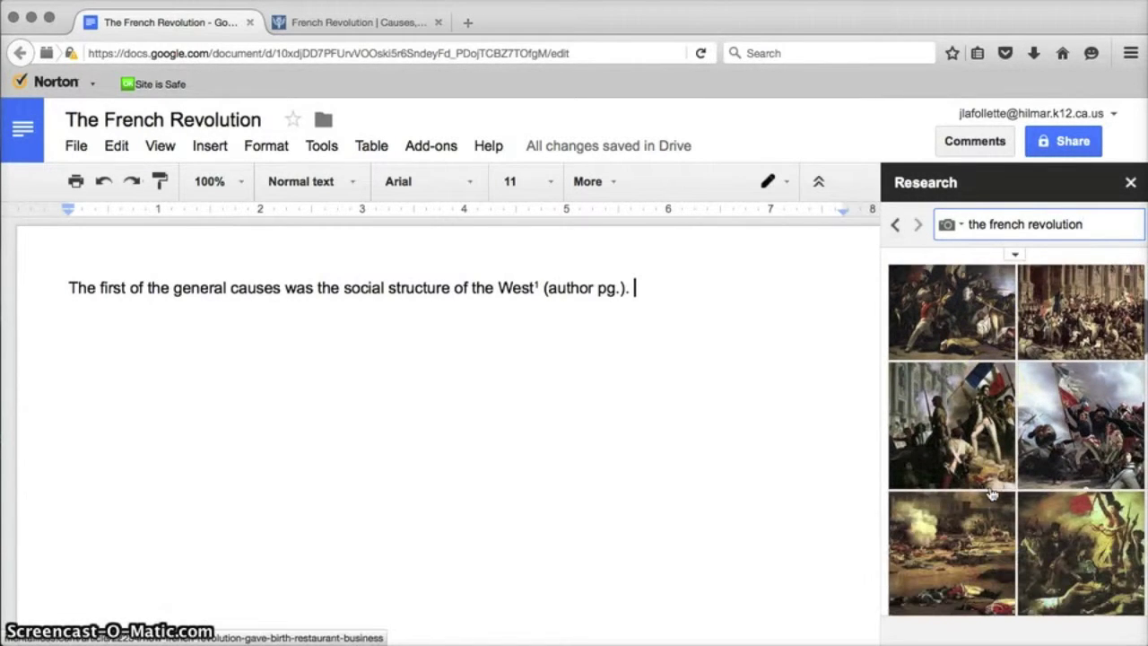
Open the source page of the mentalfloss.com flag painting from the image results, and return to the document
mouse_move(968, 419)
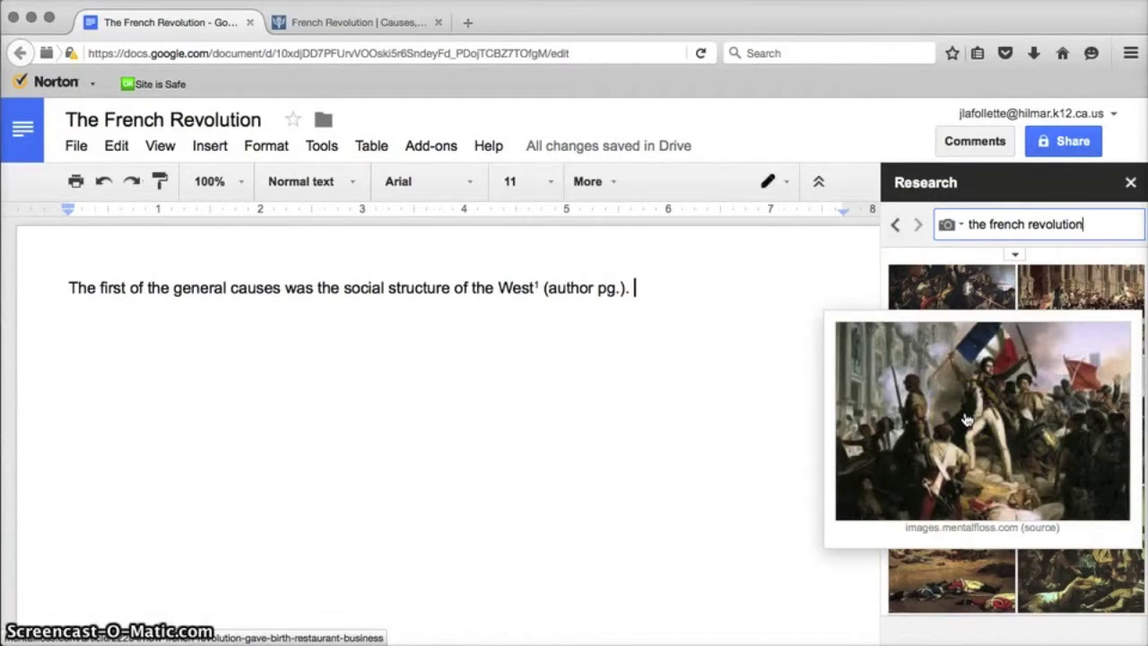
click(967, 419)
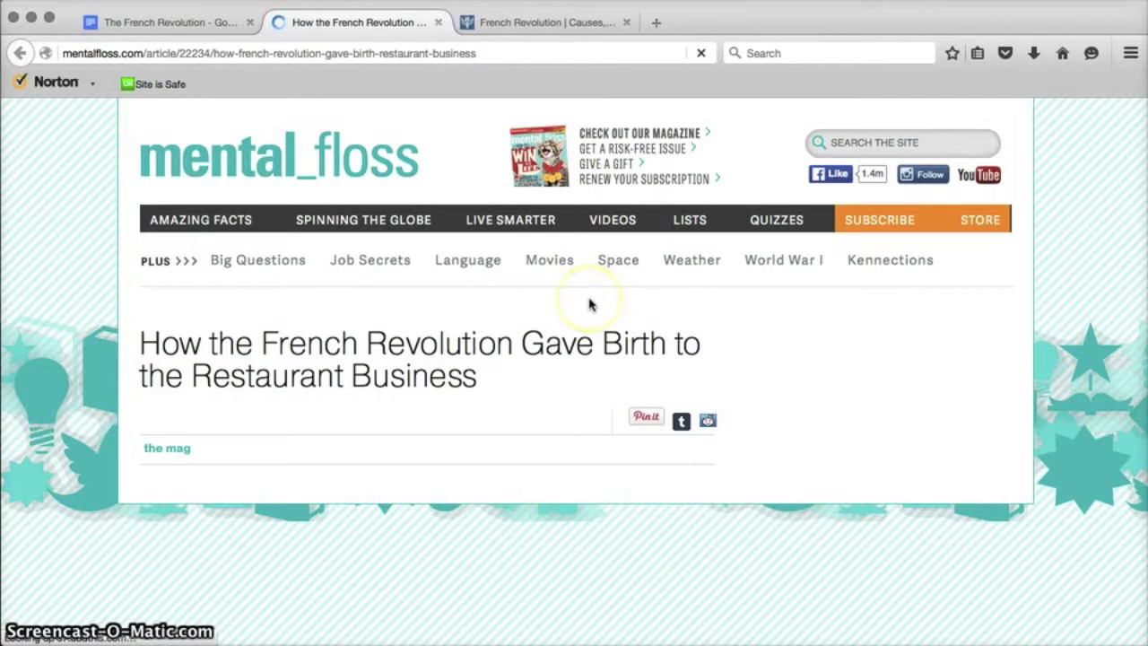
click(577, 250)
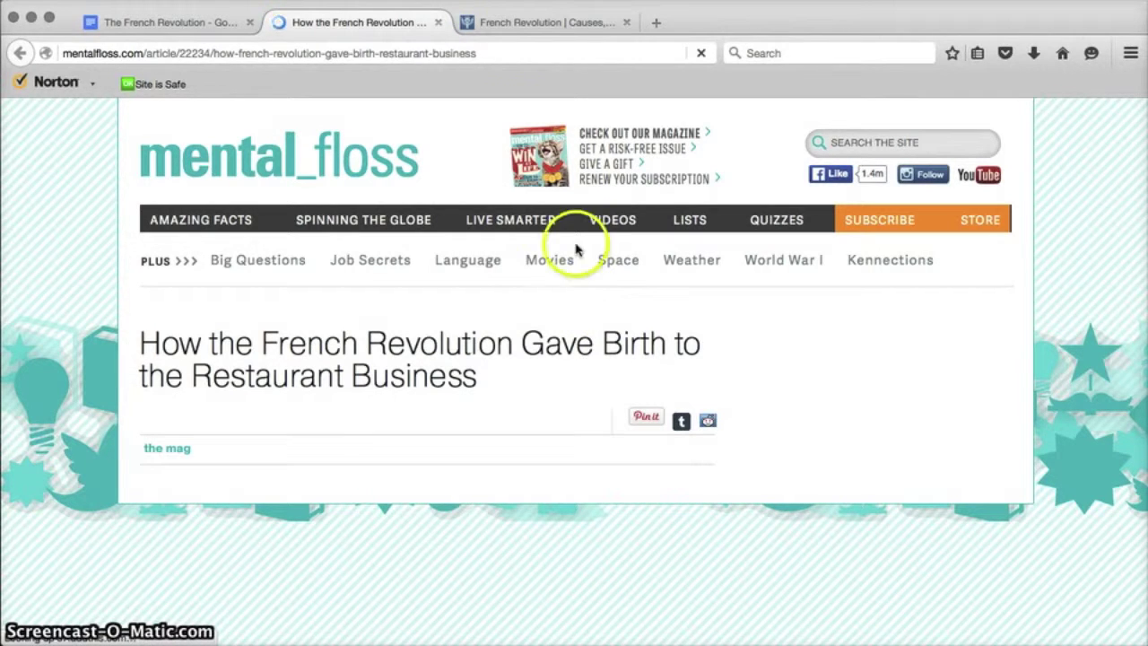
click(441, 24)
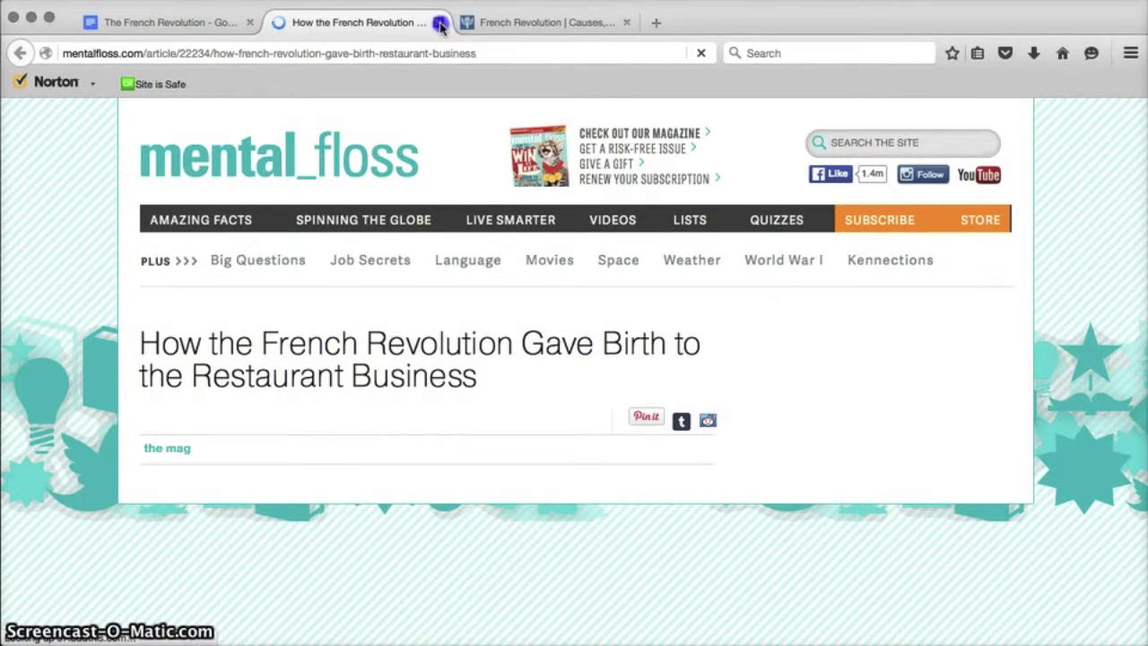
Insert the mentalfloss.com flag painting with its footnote citation into the sentence after "social"
click(1008, 442)
drag(1007, 442, 384, 473)
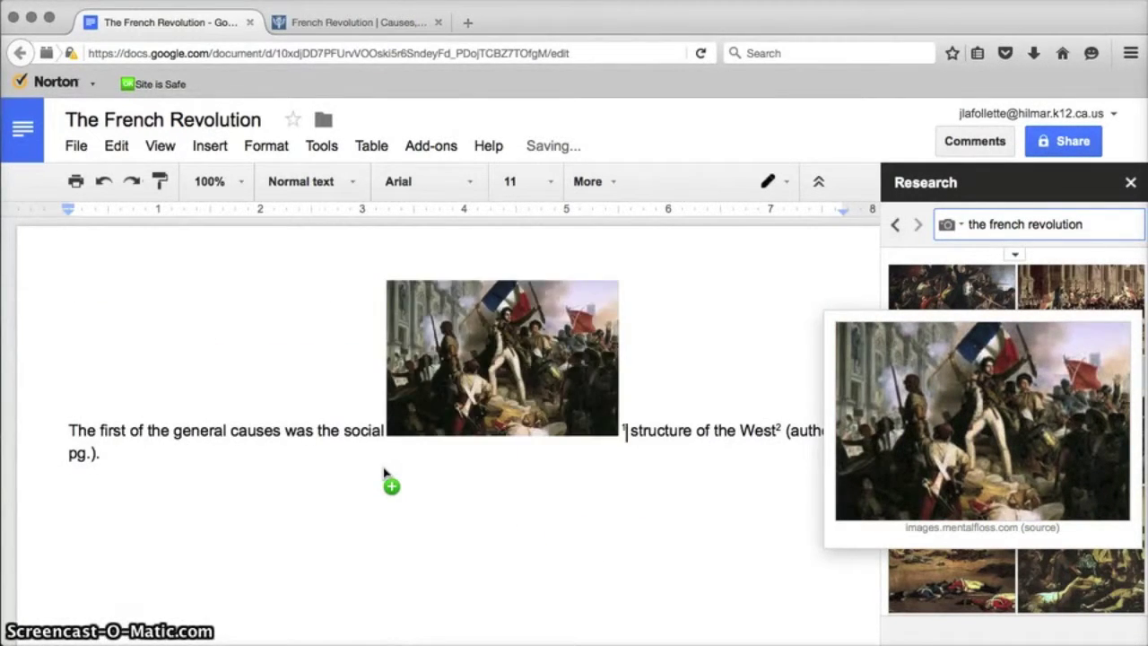
Show the usage-rights filter and citation format settings of the image results, and browse further pictures
mouse_move(956, 418)
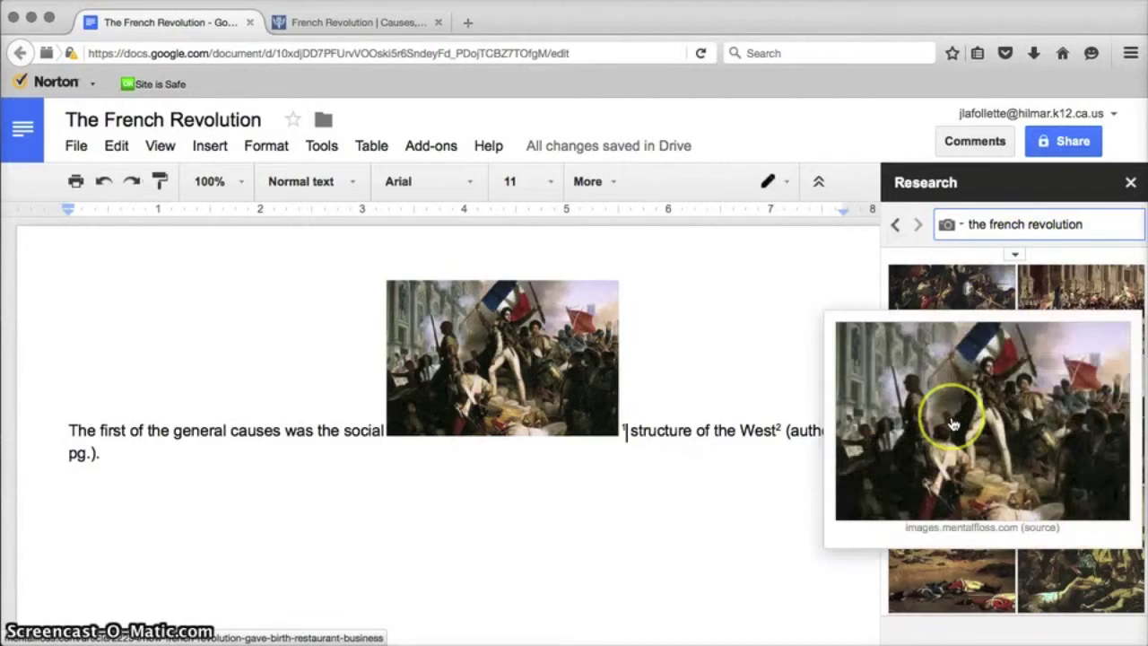
click(1015, 254)
scroll(918, 418, down, 1)
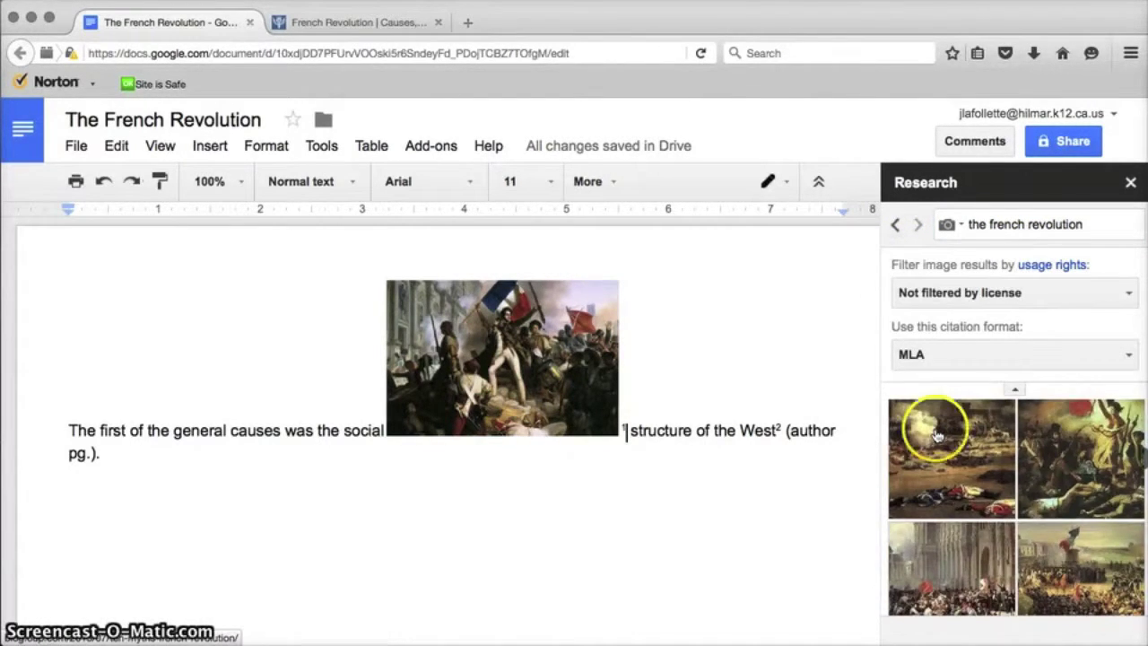
Open and close the battle painting's source page, close the Britannica page, and remove the inserted painting from the sentence
mouse_move(942, 485)
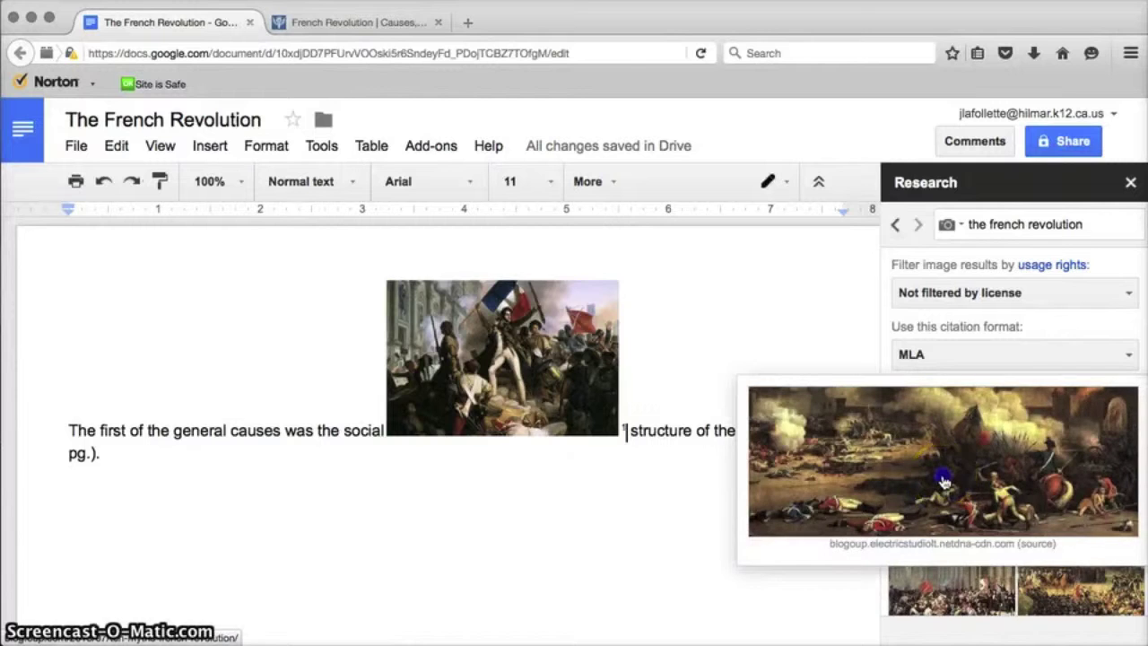
click(943, 482)
click(441, 22)
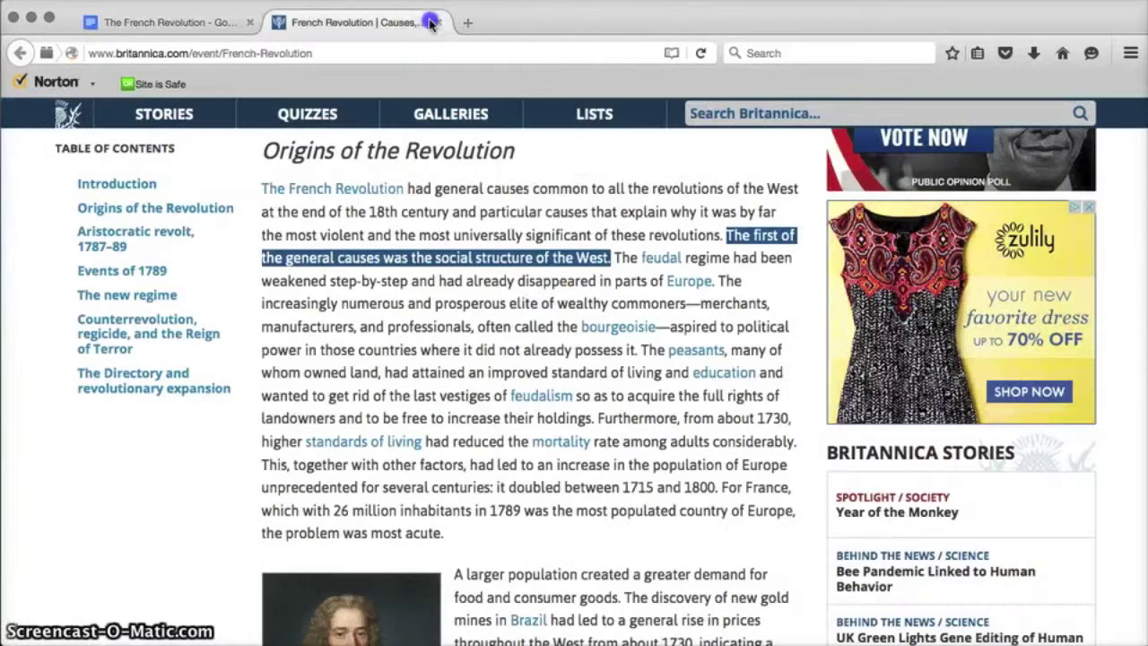
click(431, 22)
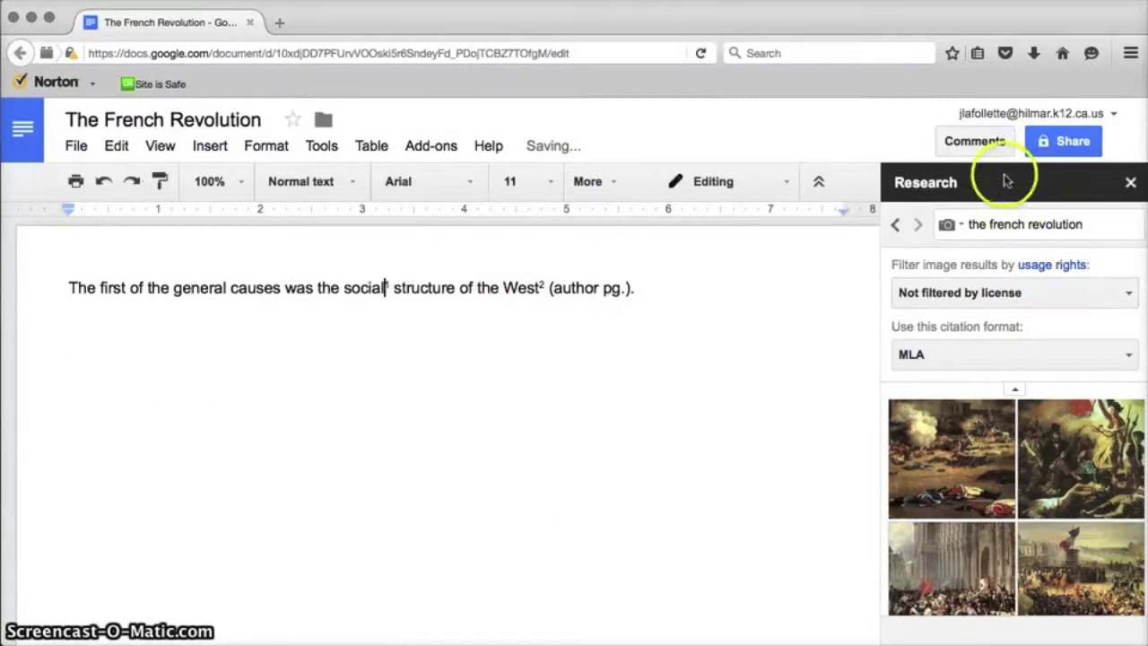
Switch the Research search to Scholar and check the works citing the Grove Press, 1991 book
click(953, 224)
click(957, 323)
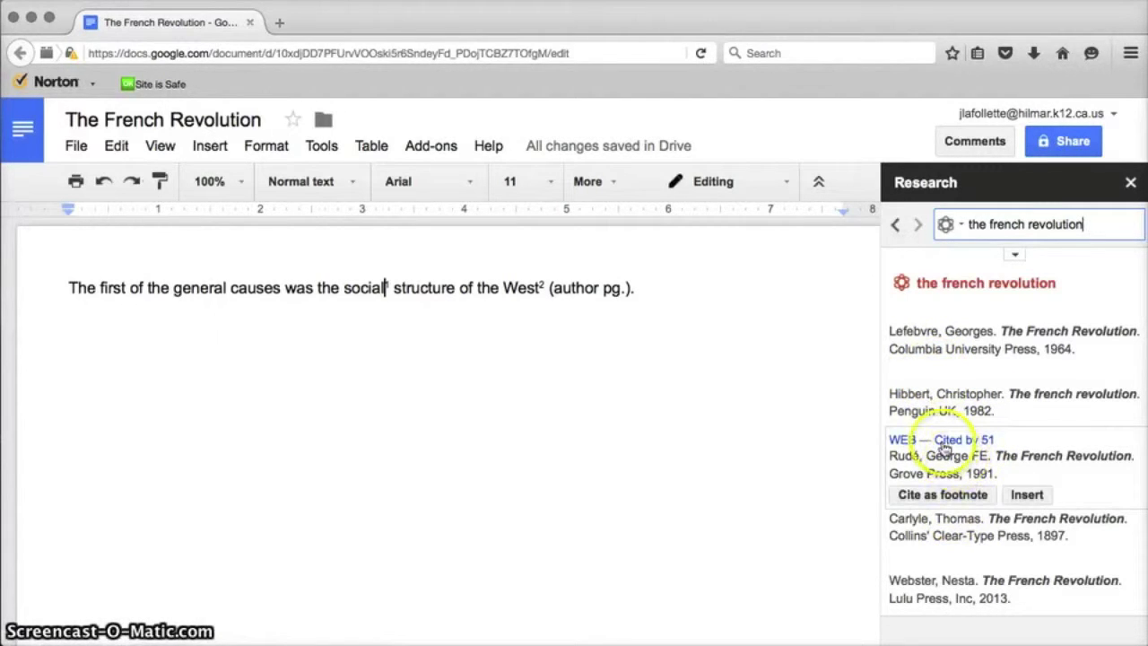
click(944, 443)
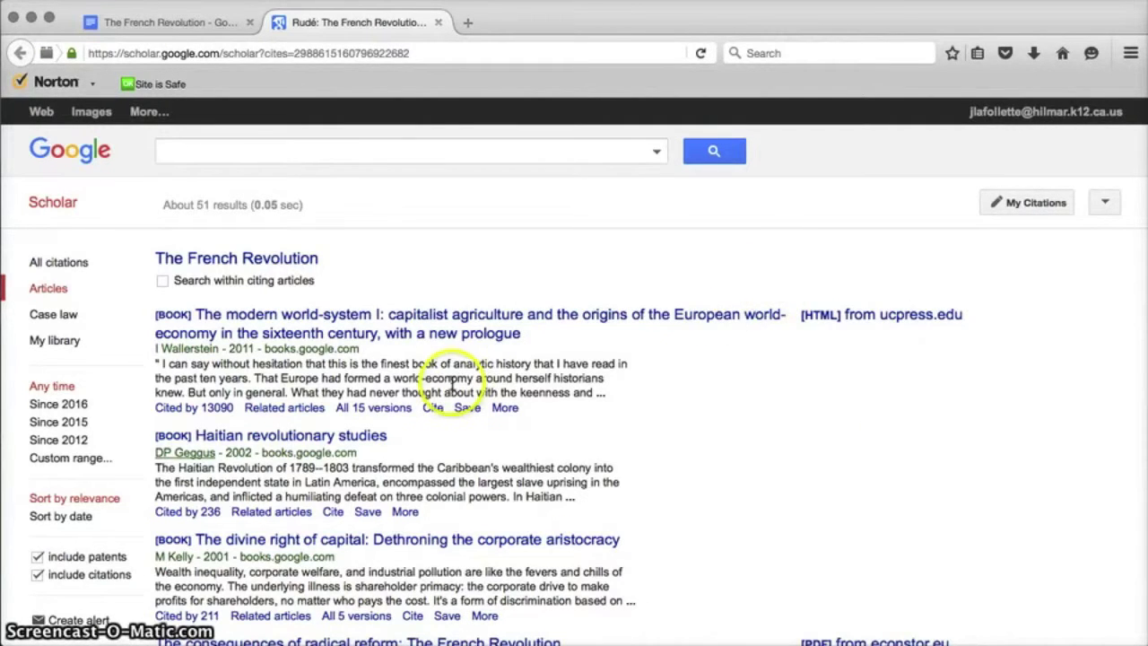
click(440, 24)
scroll(1002, 505, down, 6)
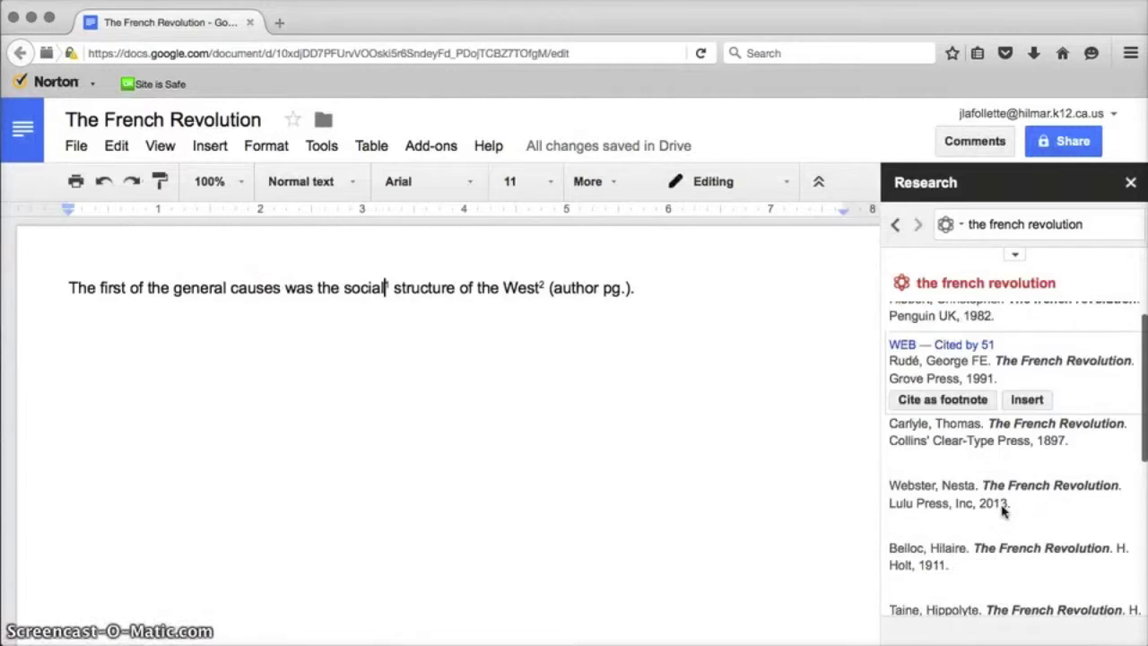
scroll(1005, 404, up, 6)
Switch the Research search to Quotes and insert the Oscar Wilde quote on human nature after "social"
click(1015, 230)
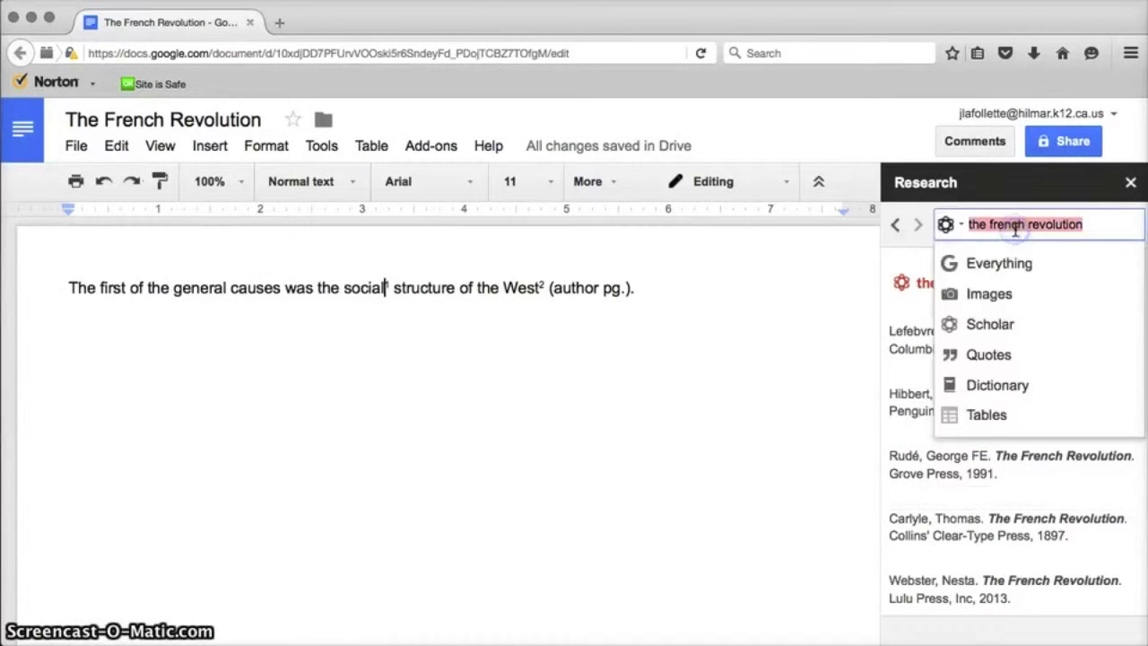
click(994, 355)
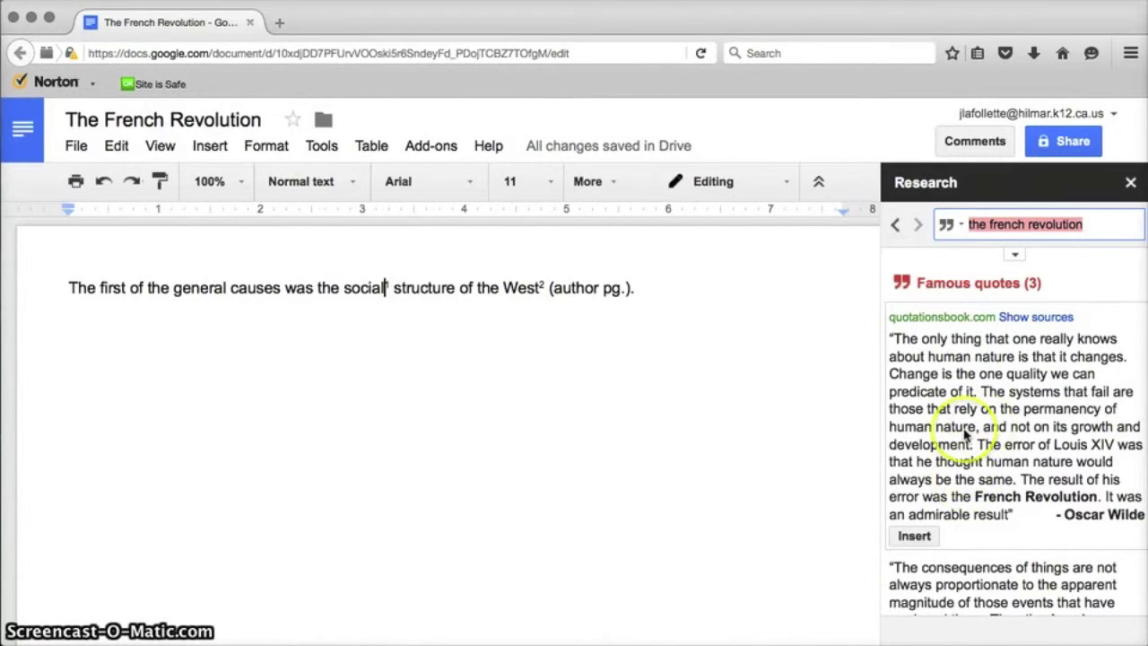
click(914, 536)
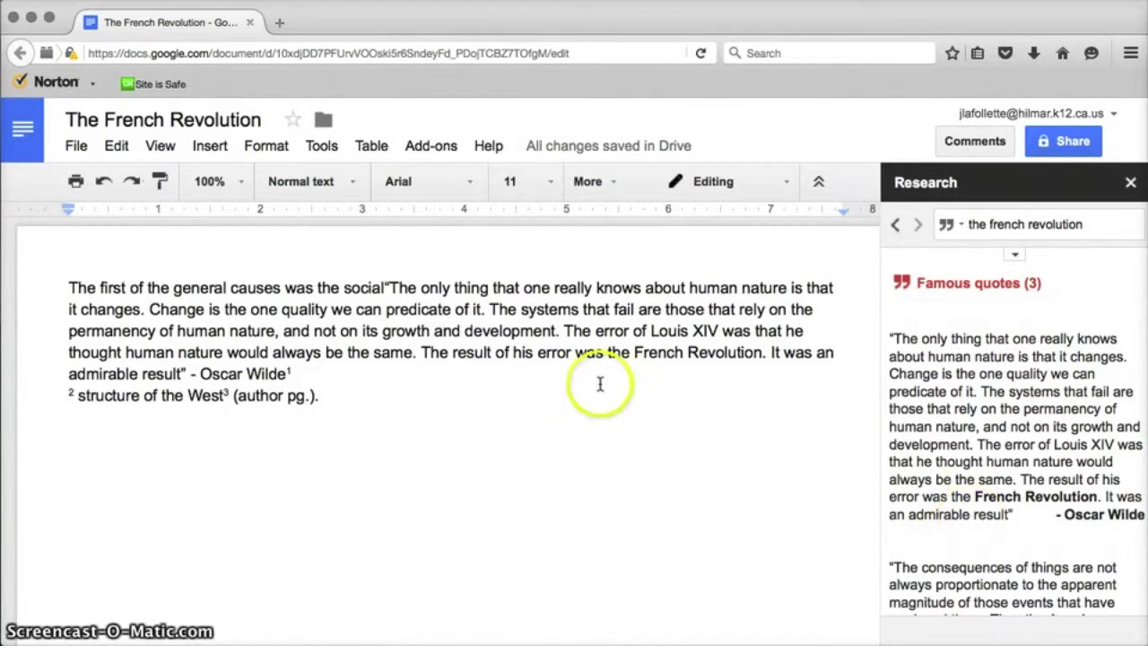
Examine the footnote citations at the foot of the page, including the image footnote's link, and return to the end of the text
scroll(317, 411, down, 5)
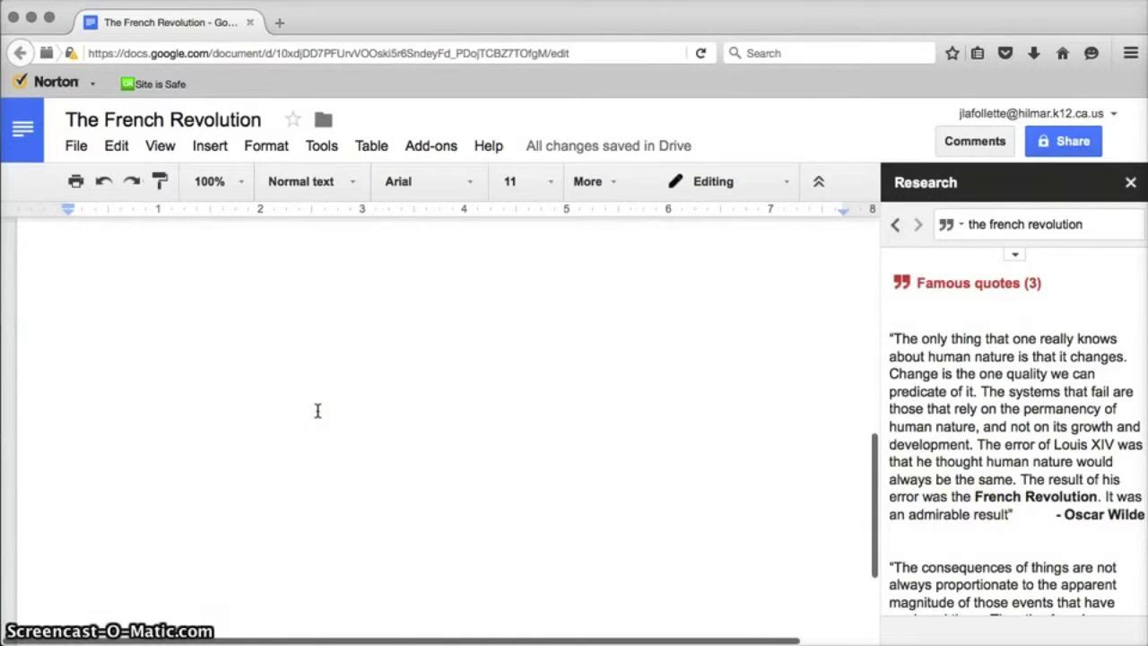
scroll(317, 411, down, 3)
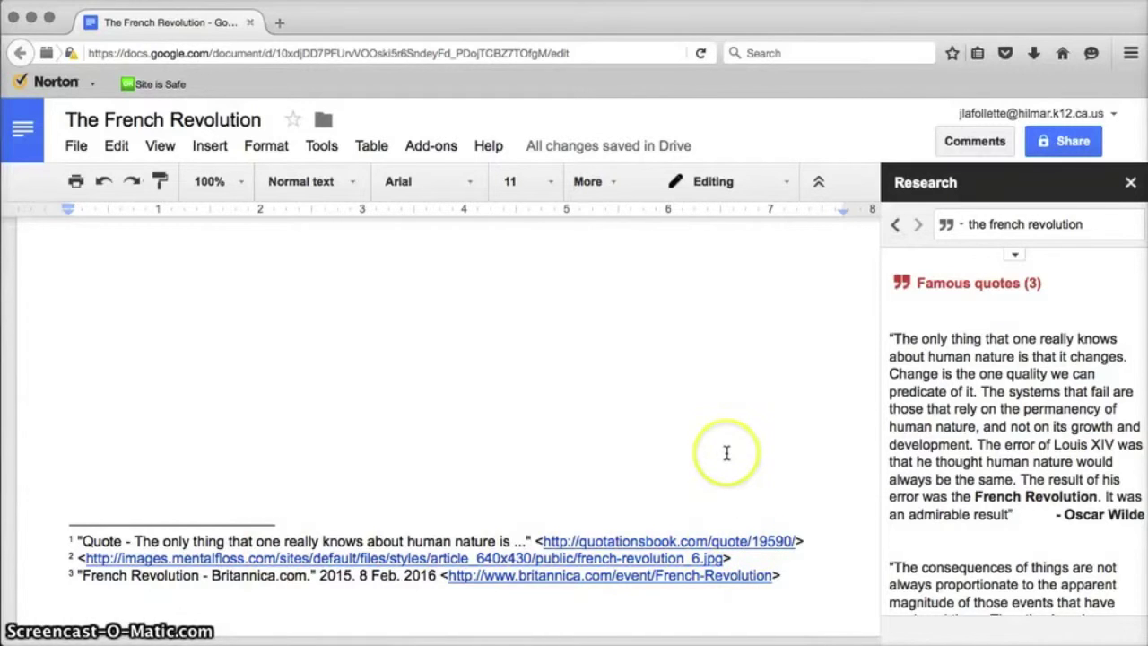
scroll(726, 462, up, 1)
scroll(727, 453, down, 1)
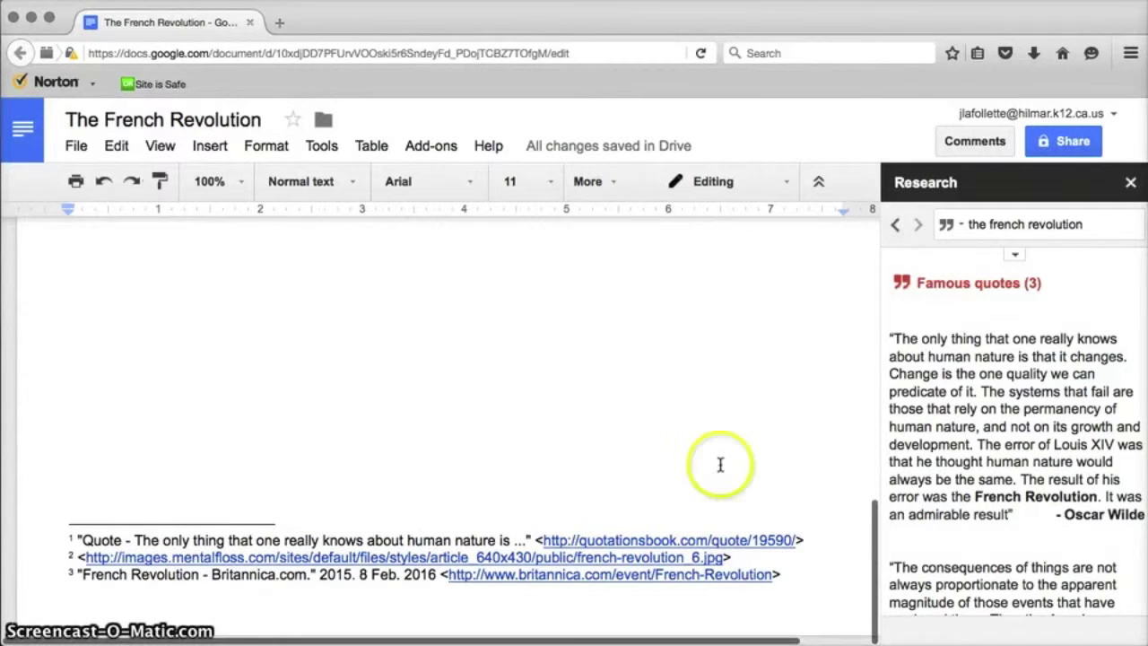
click(556, 557)
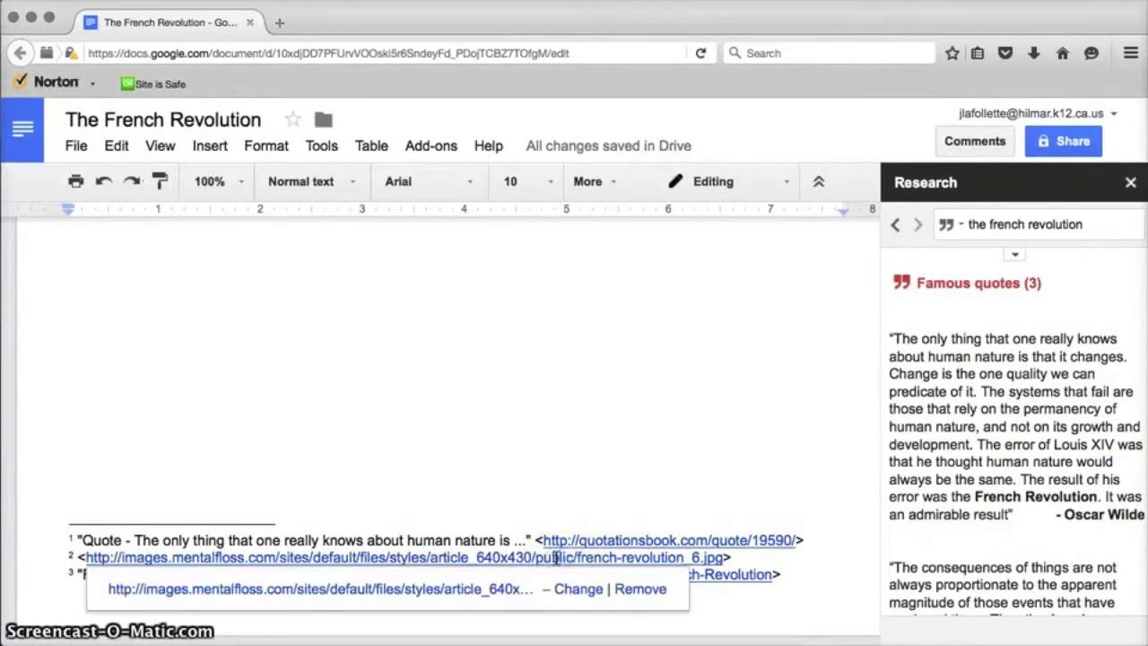
click(554, 455)
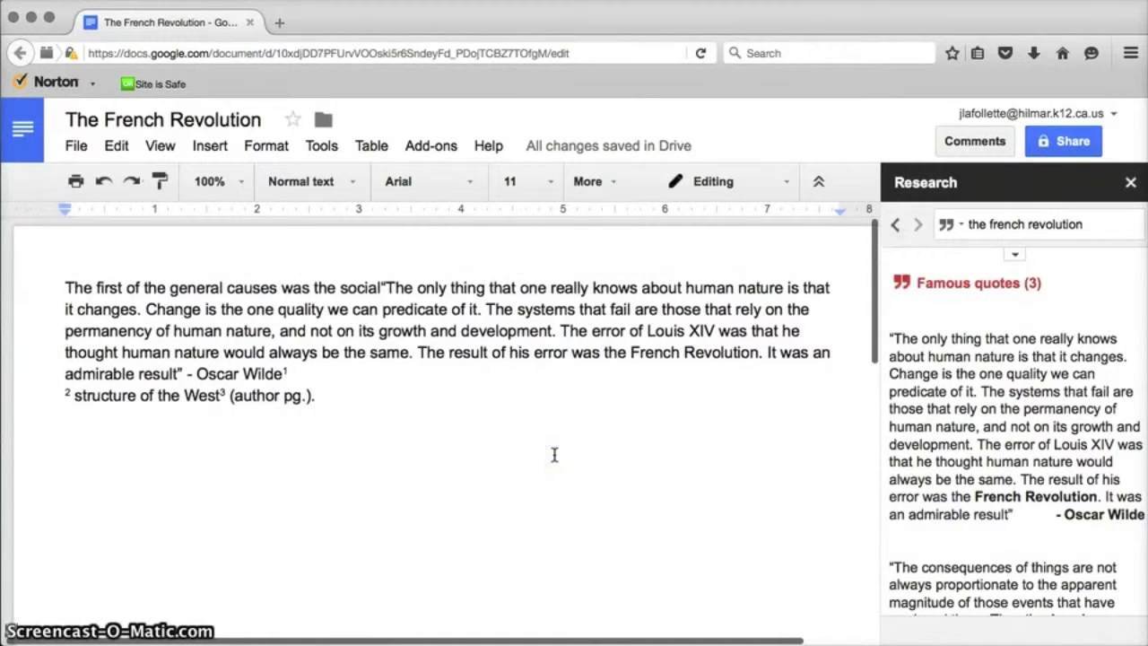
Search for "the french revolution" in the Research Dictionary and in Tables, and browse the tables found
click(1032, 220)
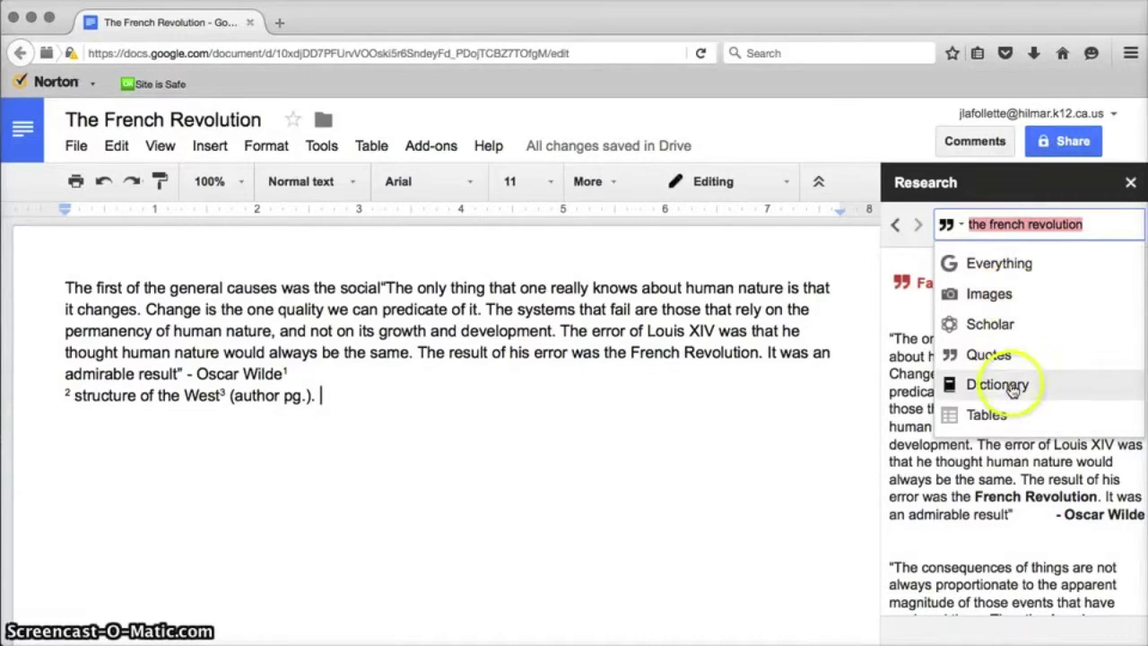
click(997, 383)
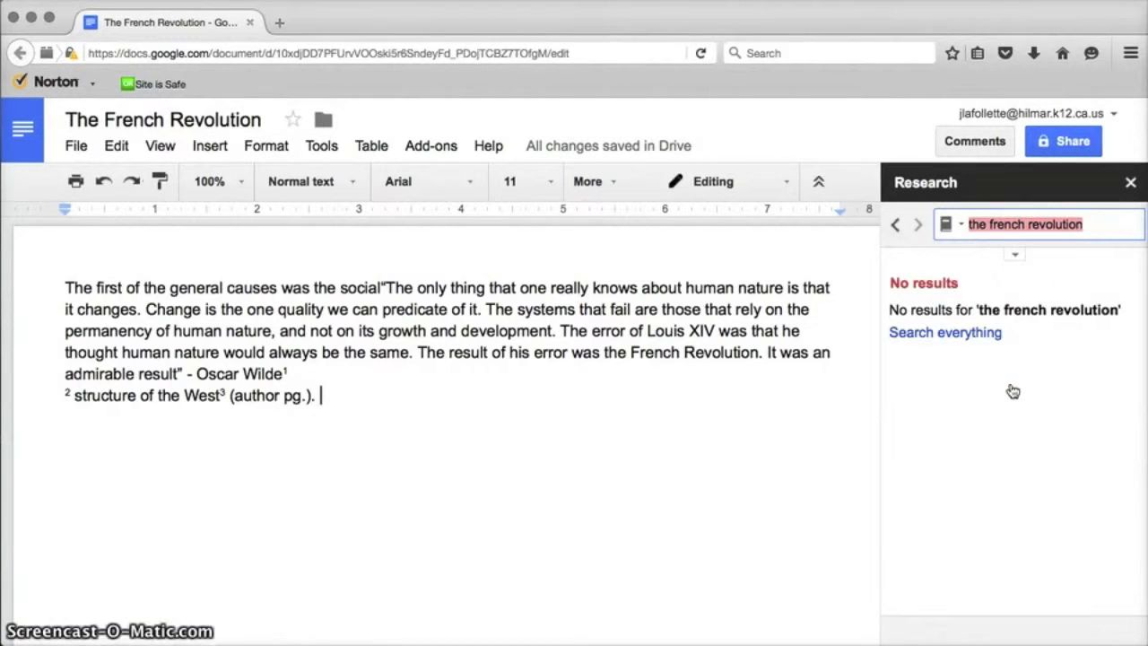
click(947, 224)
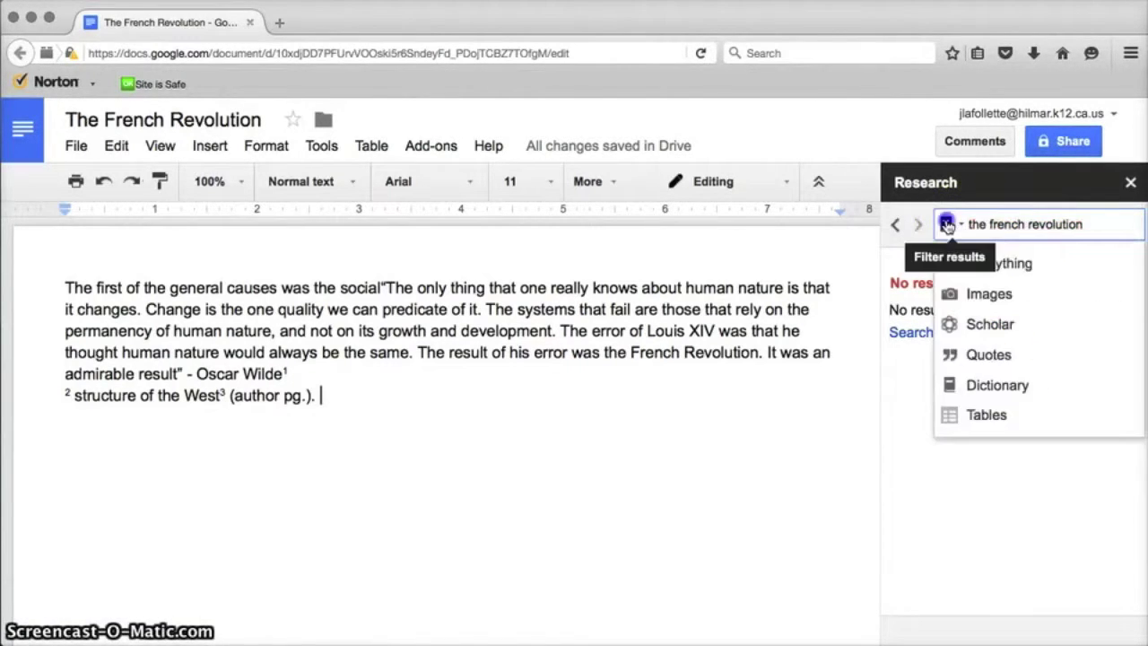
click(966, 420)
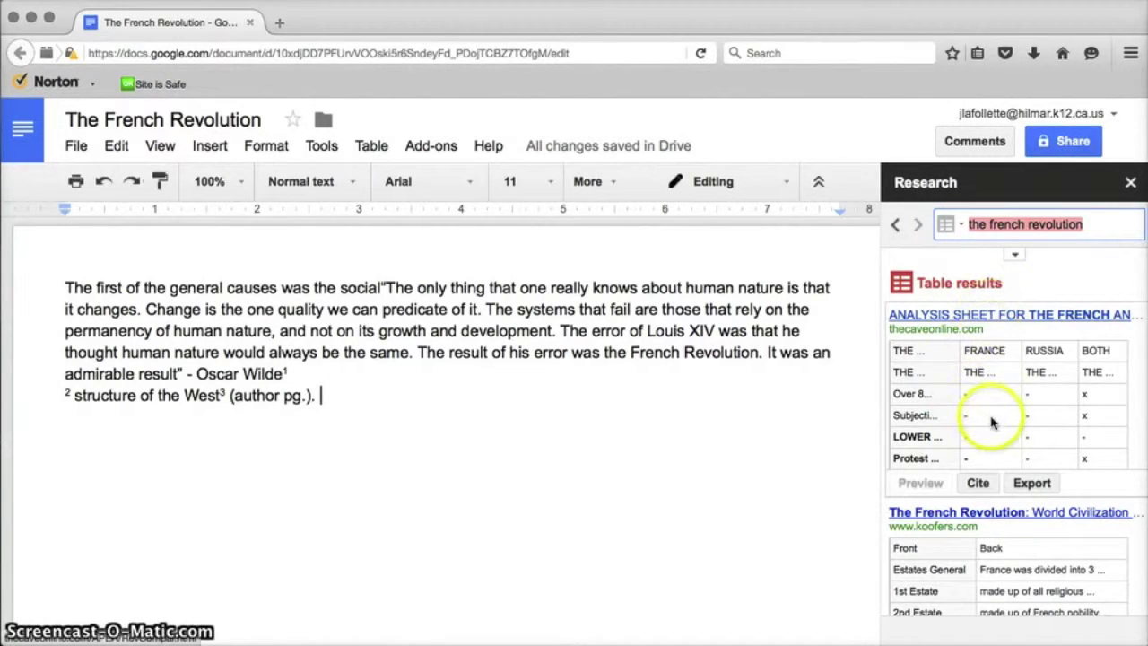
scroll(992, 413, down, 4)
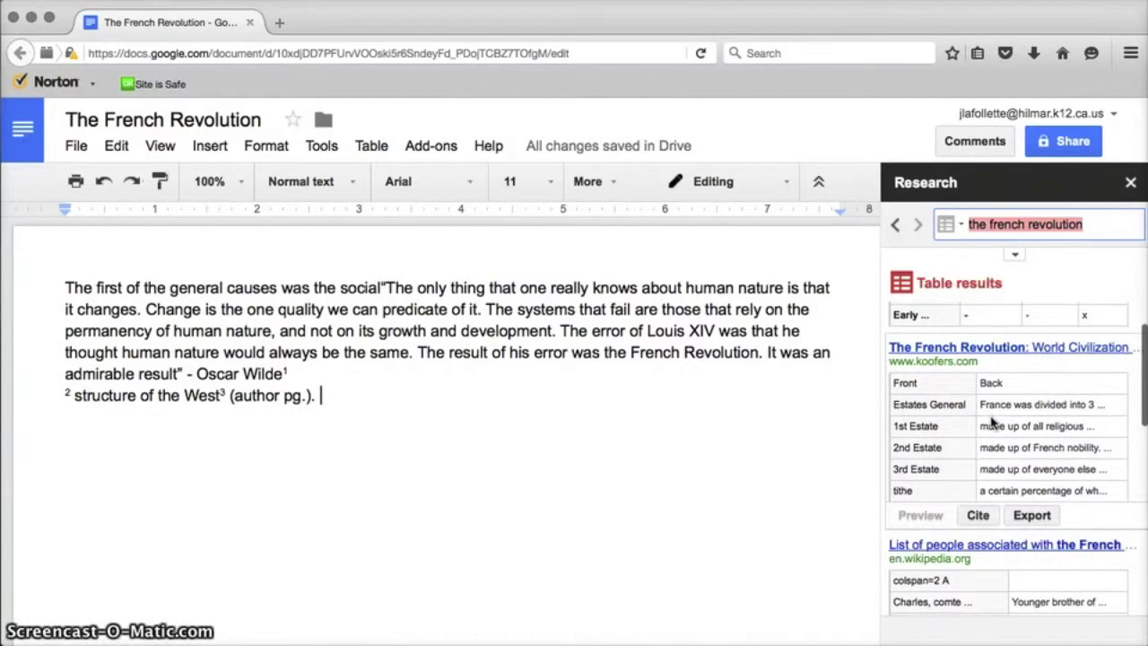
scroll(992, 419, down, 6)
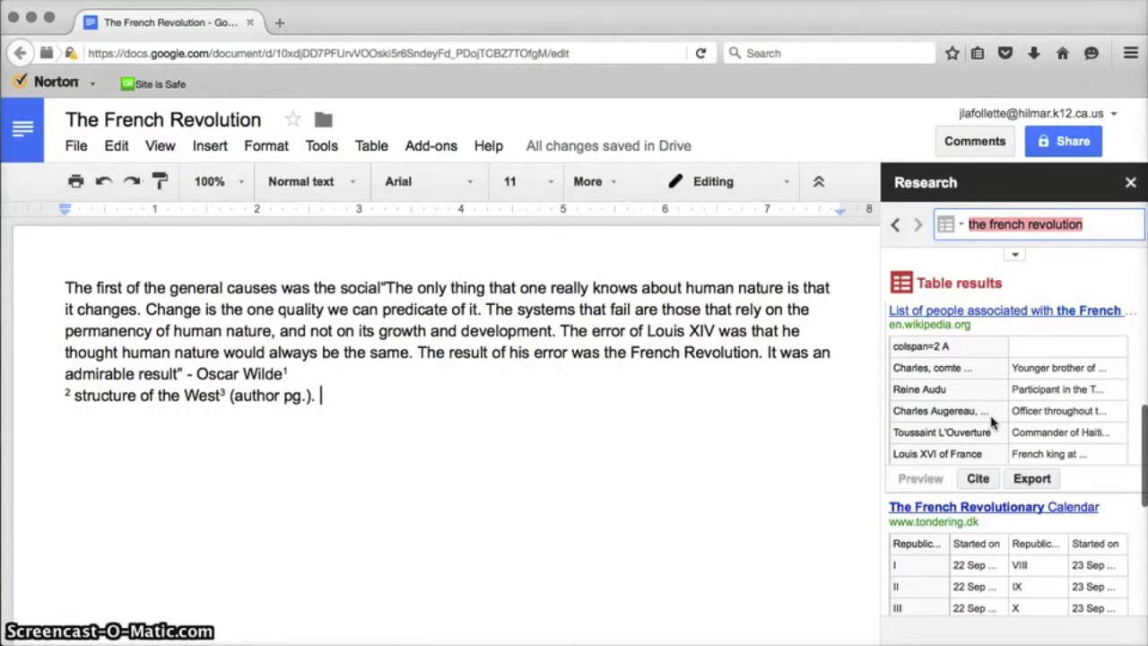
scroll(992, 422, down, 8)
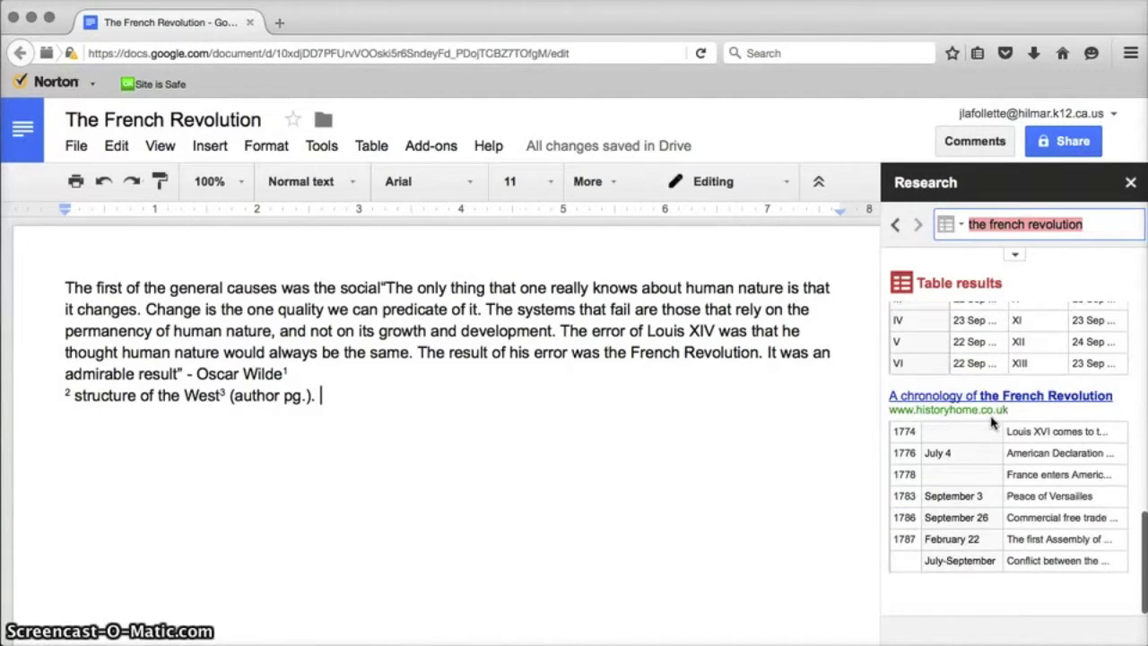
Preview the "A chronology of the French Revolution" table, examine it to its end, and go back to the Dictionary search
mouse_move(991, 422)
drag(982, 456, 897, 182)
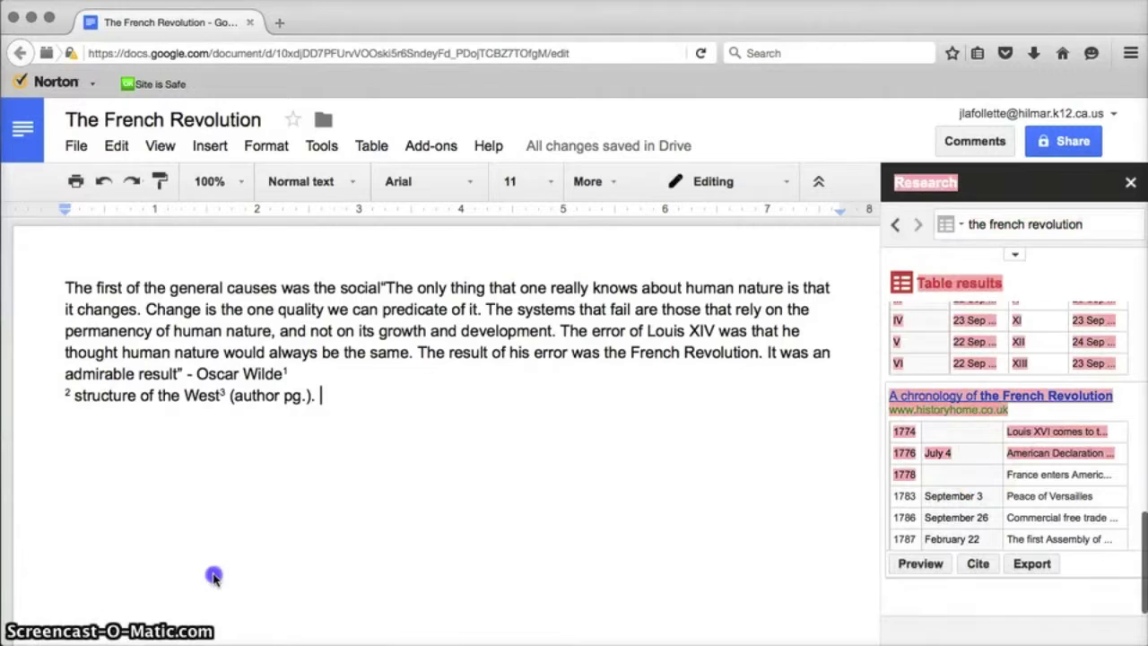
click(782, 456)
click(1056, 458)
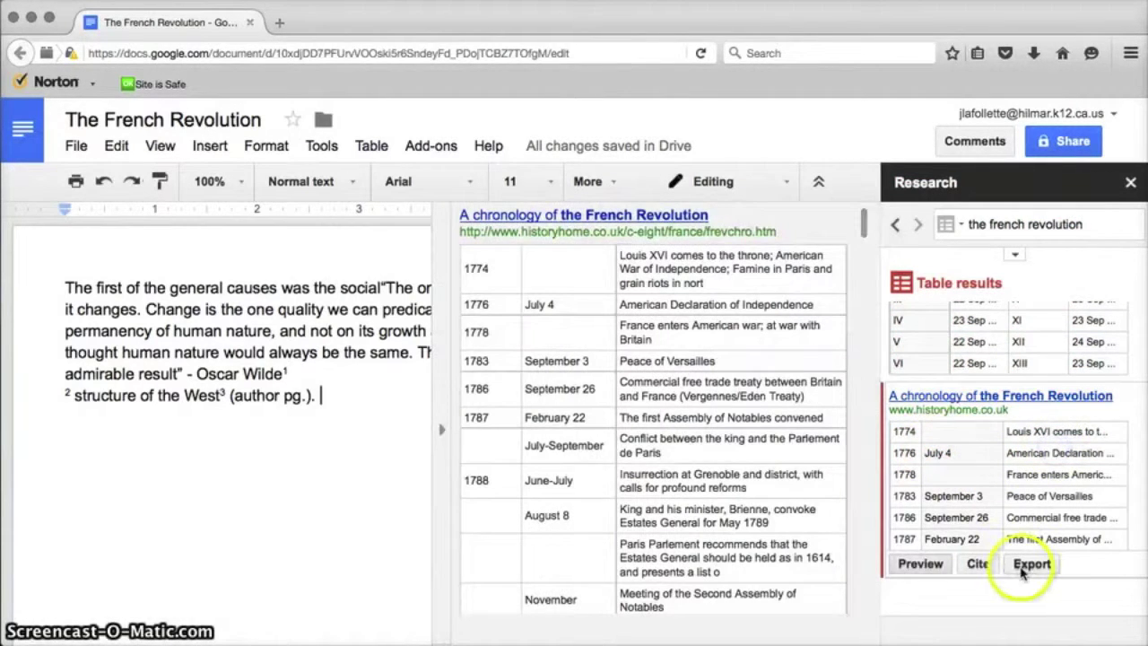
scroll(628, 410, down, 2)
scroll(628, 410, down, 15)
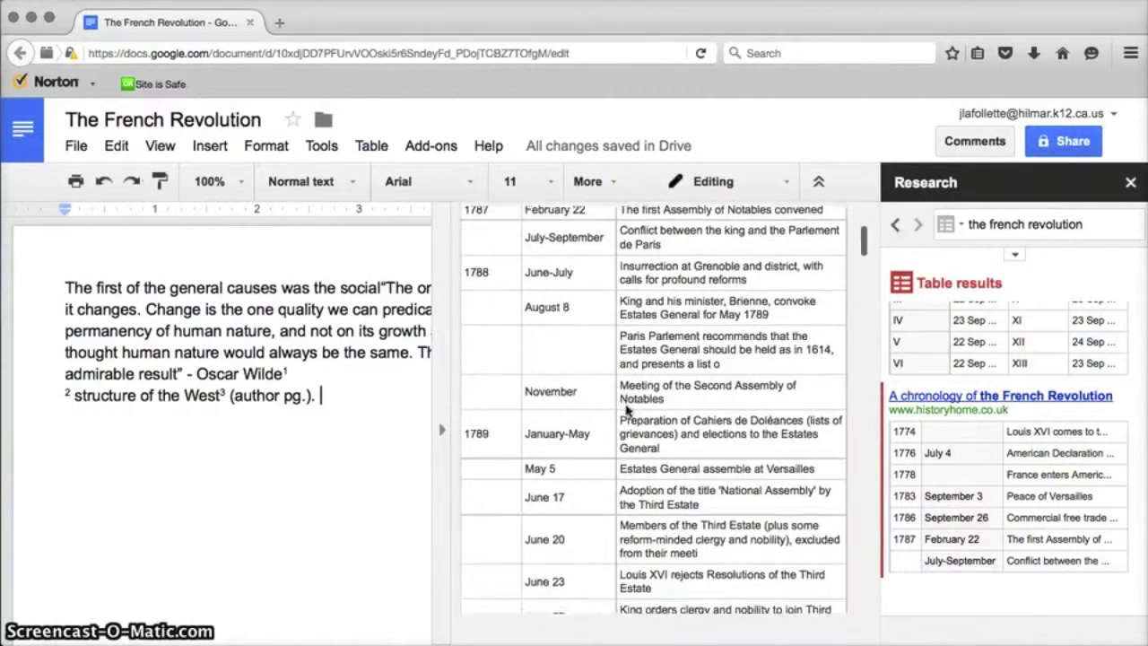
scroll(628, 410, down, 20)
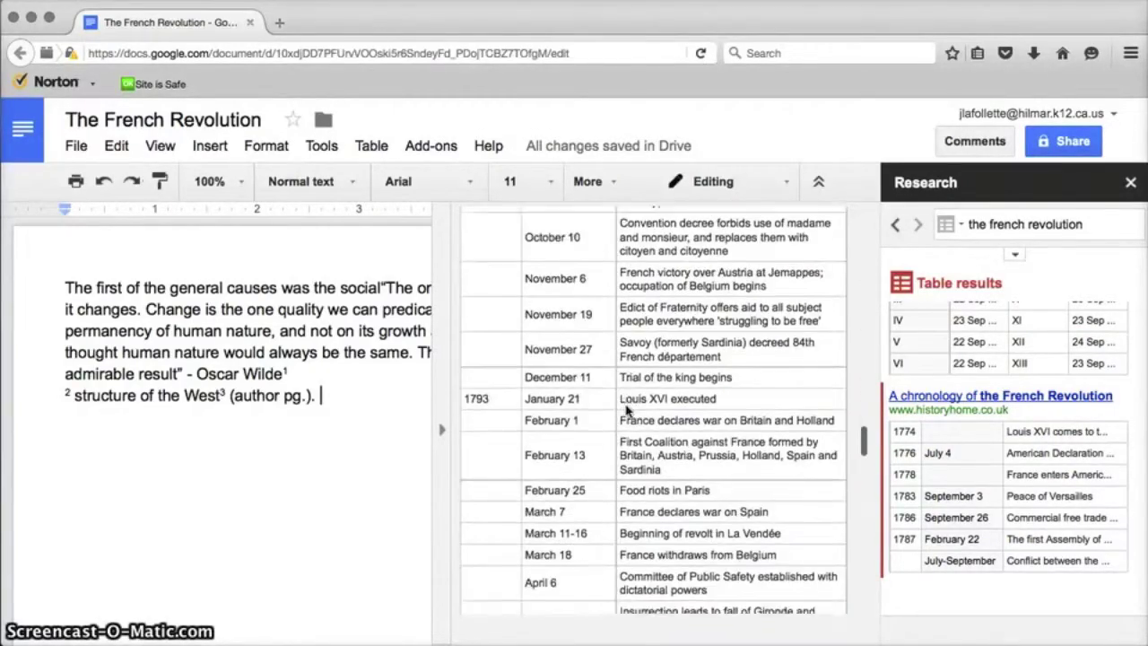
scroll(628, 410, down, 2)
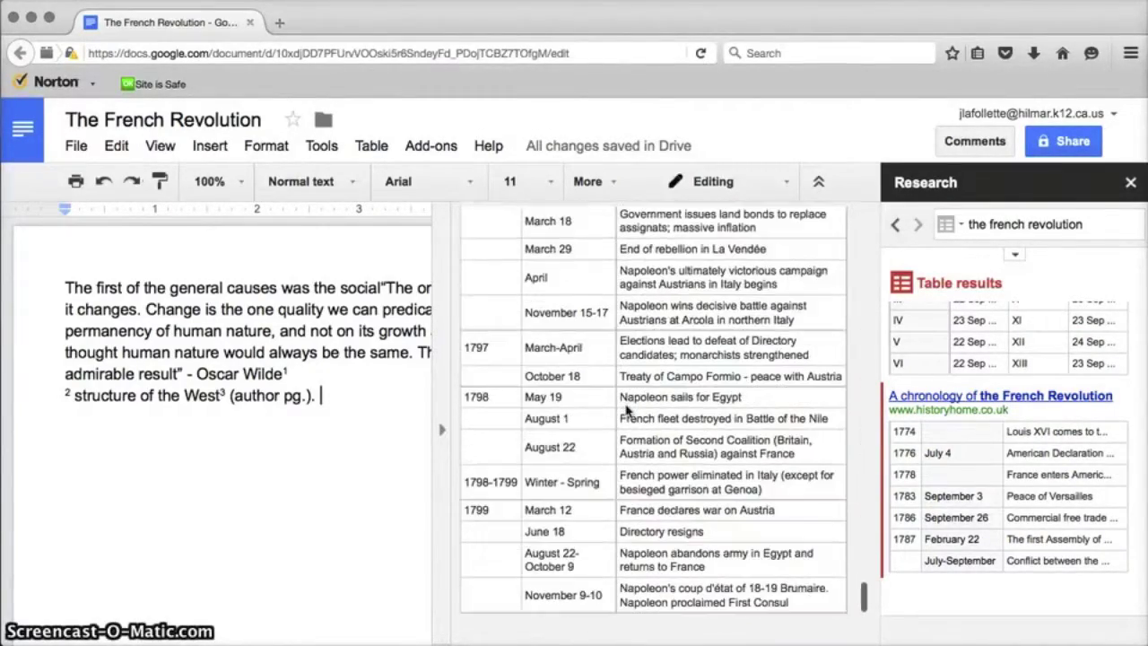
scroll(628, 410, up, 20)
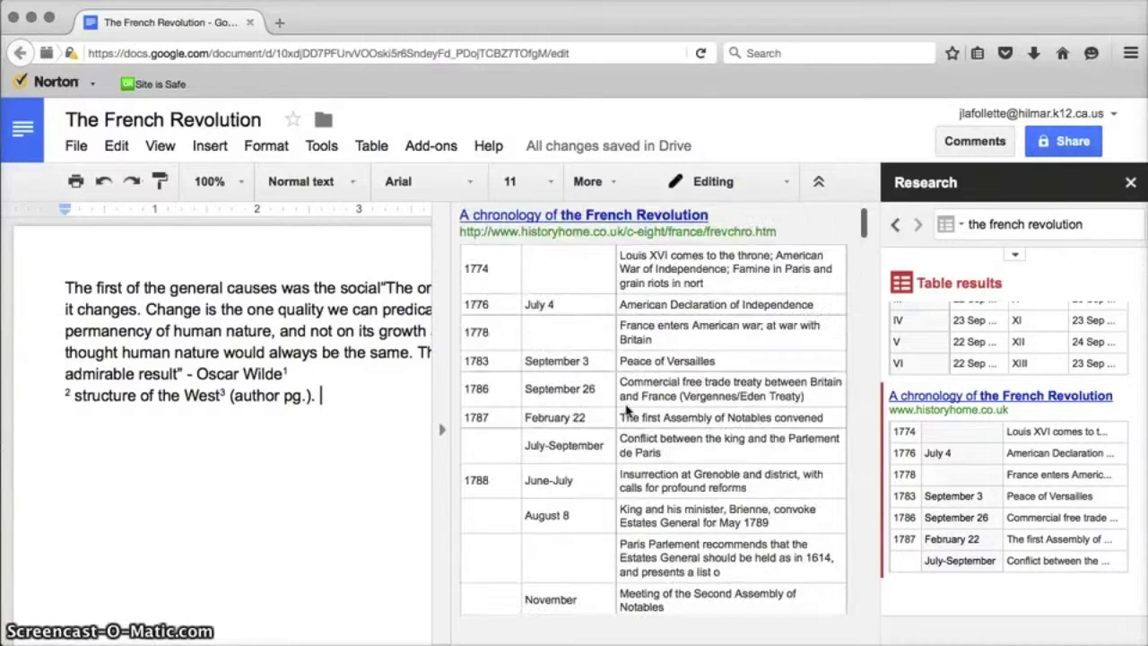
click(920, 226)
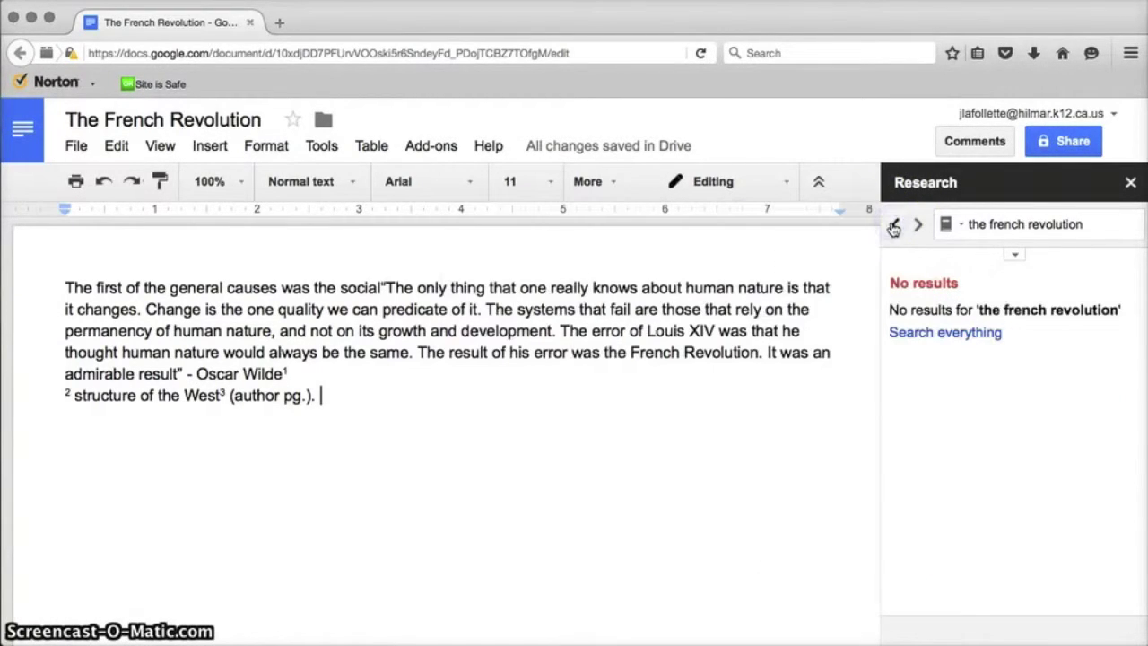
Step back through the earlier Research searches, past the image results, to the general web results for "the french revolution"
click(895, 226)
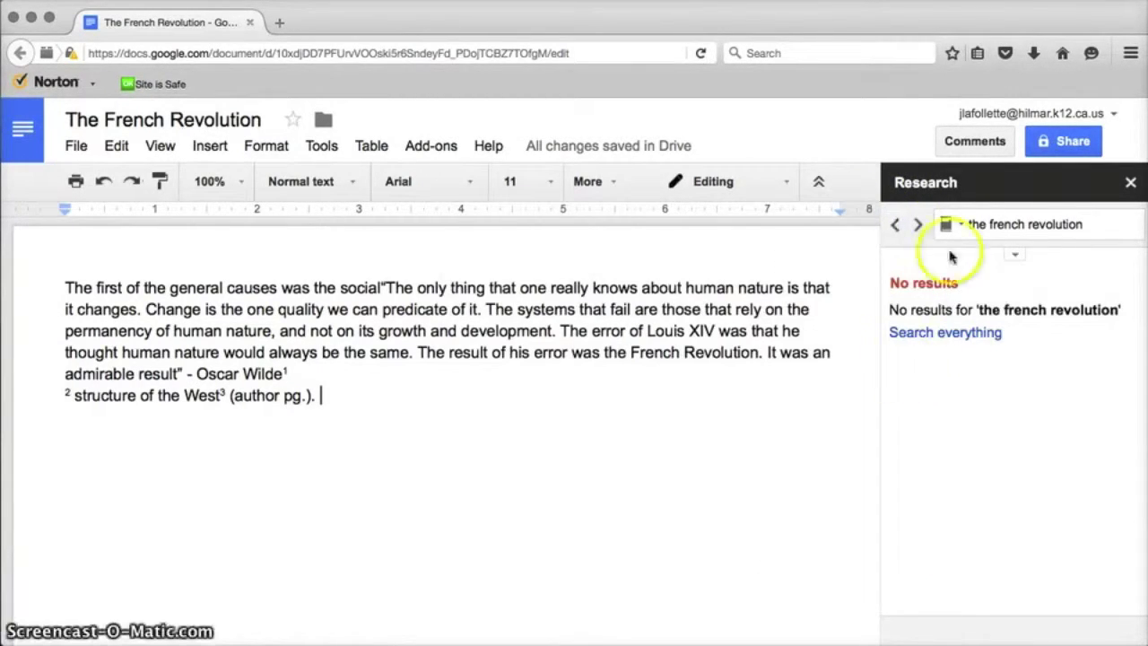
click(899, 225)
click(899, 224)
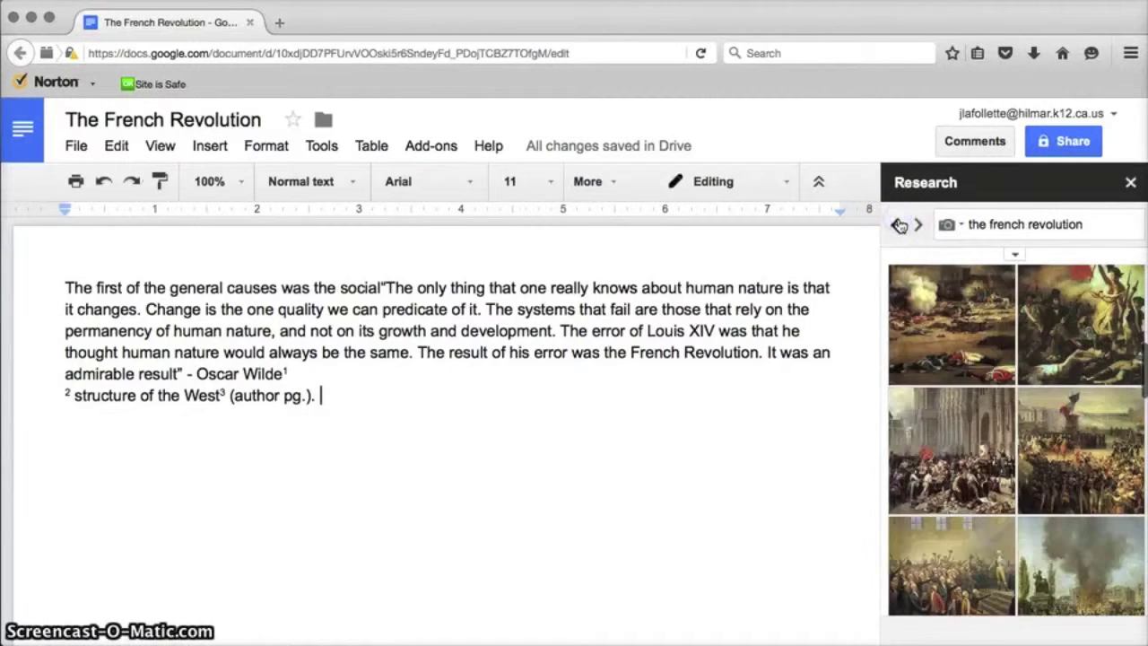
click(899, 224)
click(899, 225)
click(917, 224)
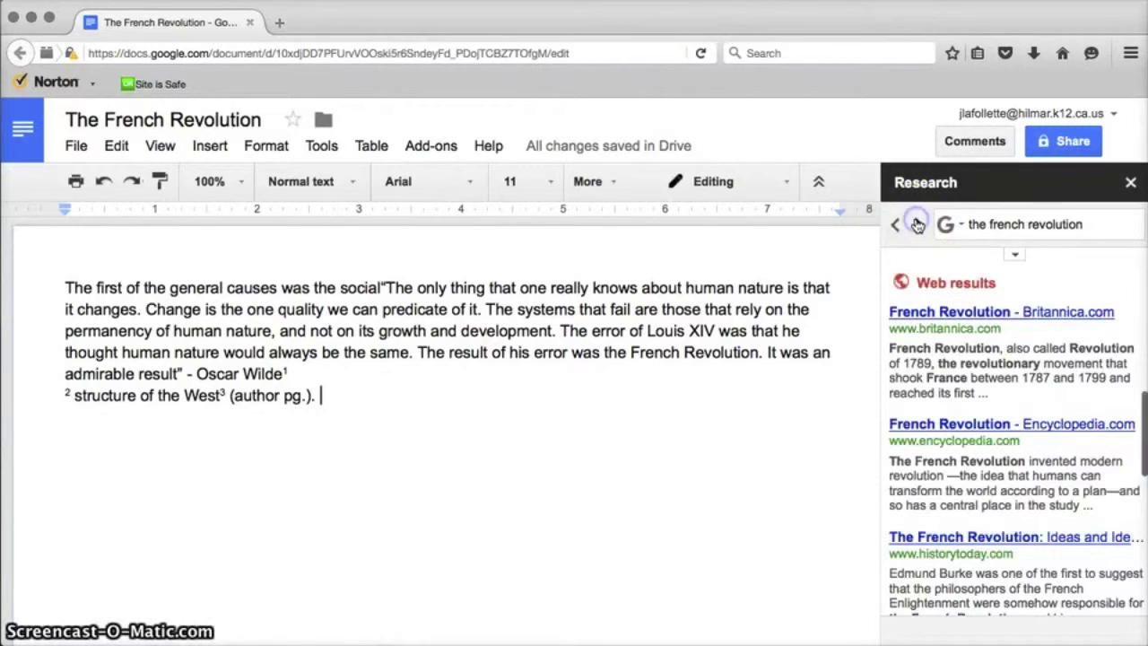
Close the Research tool beside the French Revolution document
click(133, 635)
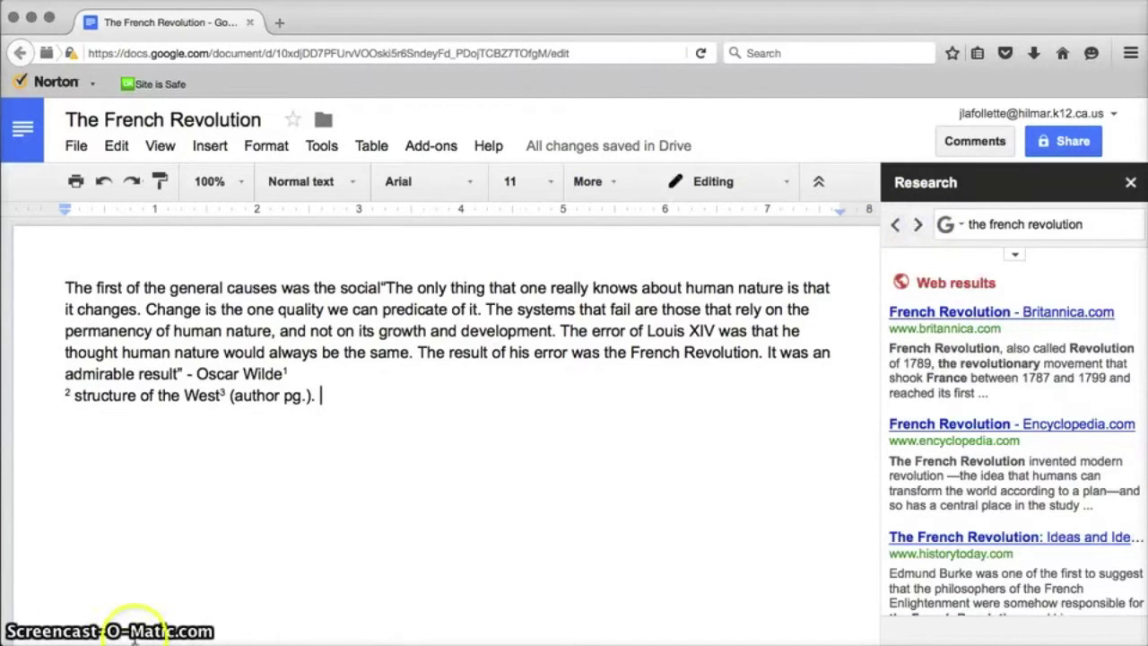
click(406, 374)
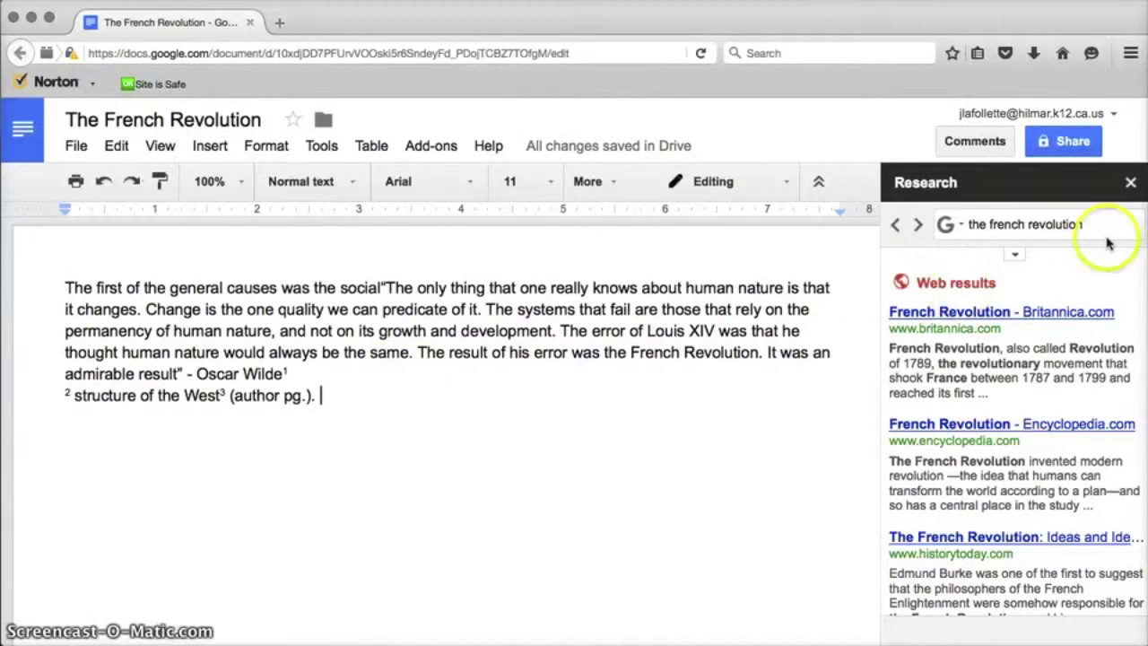
click(1129, 184)
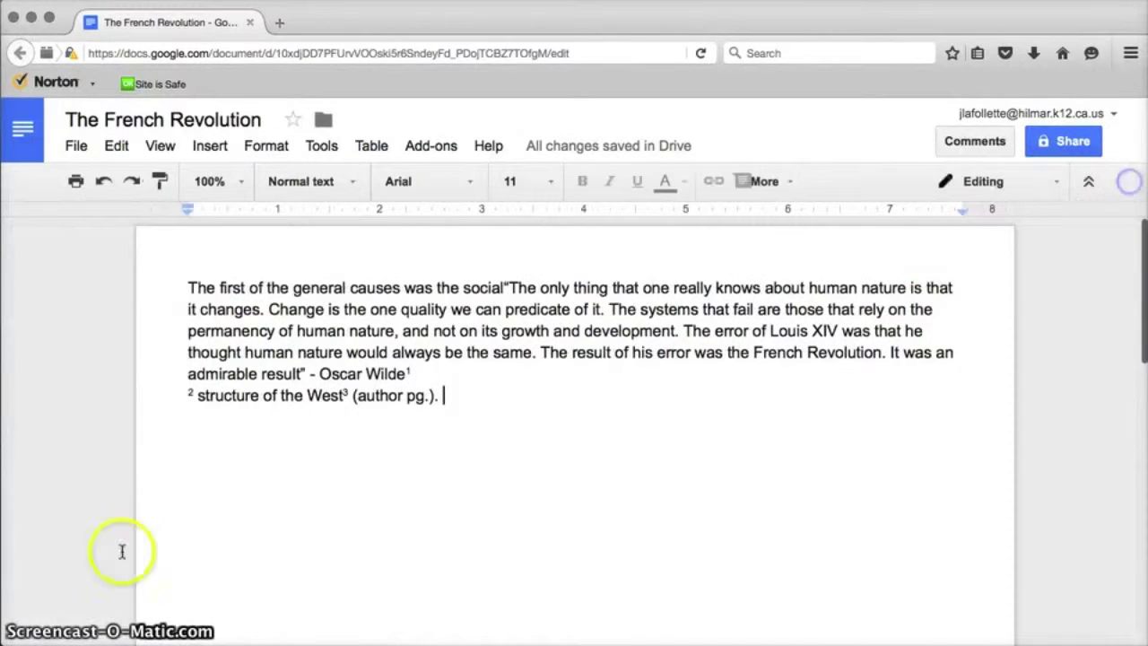